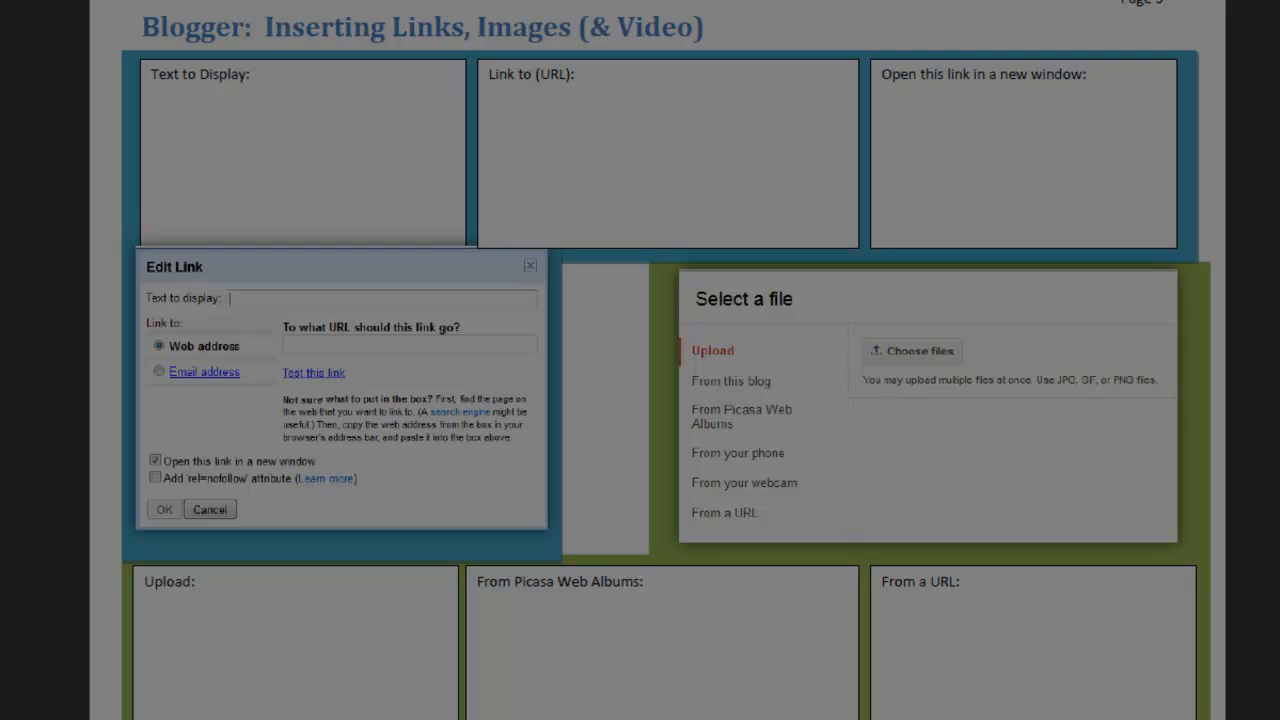
# Switch to the Blogger editor showing the post "Example Post for Multimedia Insertion".
pyautogui.hotkey('alt', 'Tab')
pyautogui.press('Tab')
pyautogui.press('Tab')
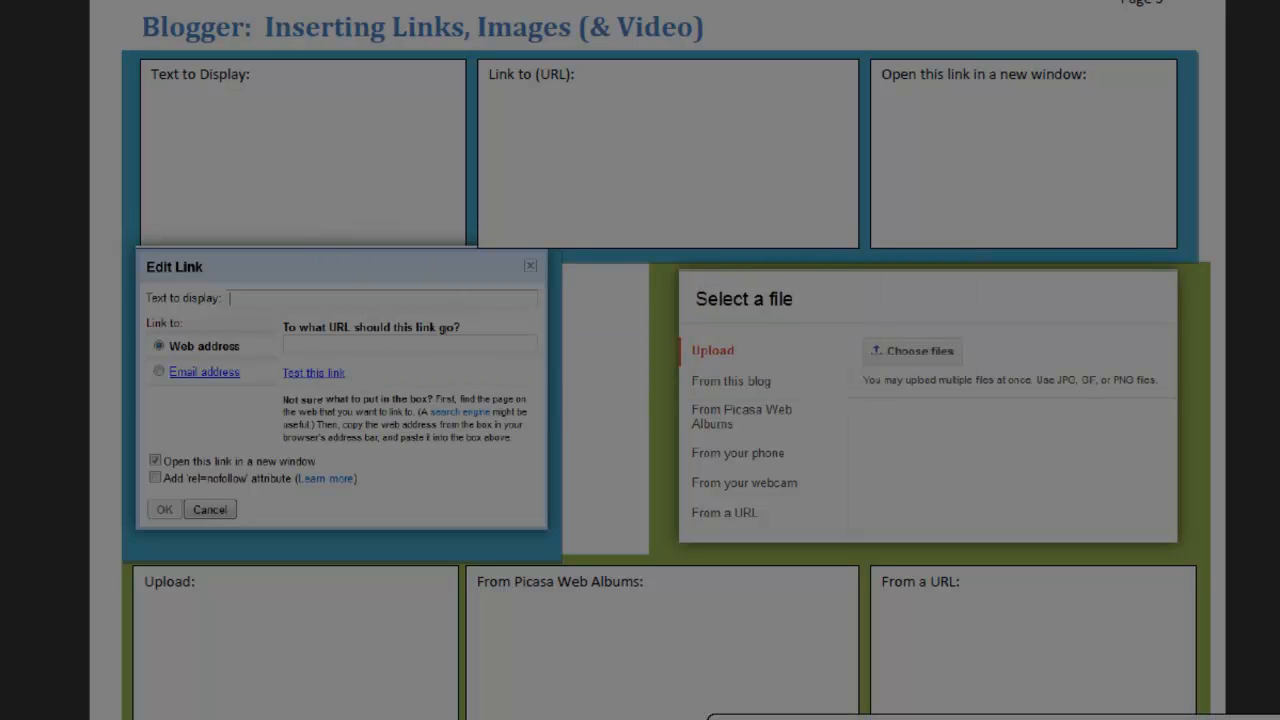
pyautogui.hotkey('alt', 'Tab')
pyautogui.press('Tab')
pyautogui.press('Tab')
pyautogui.press('Tab')
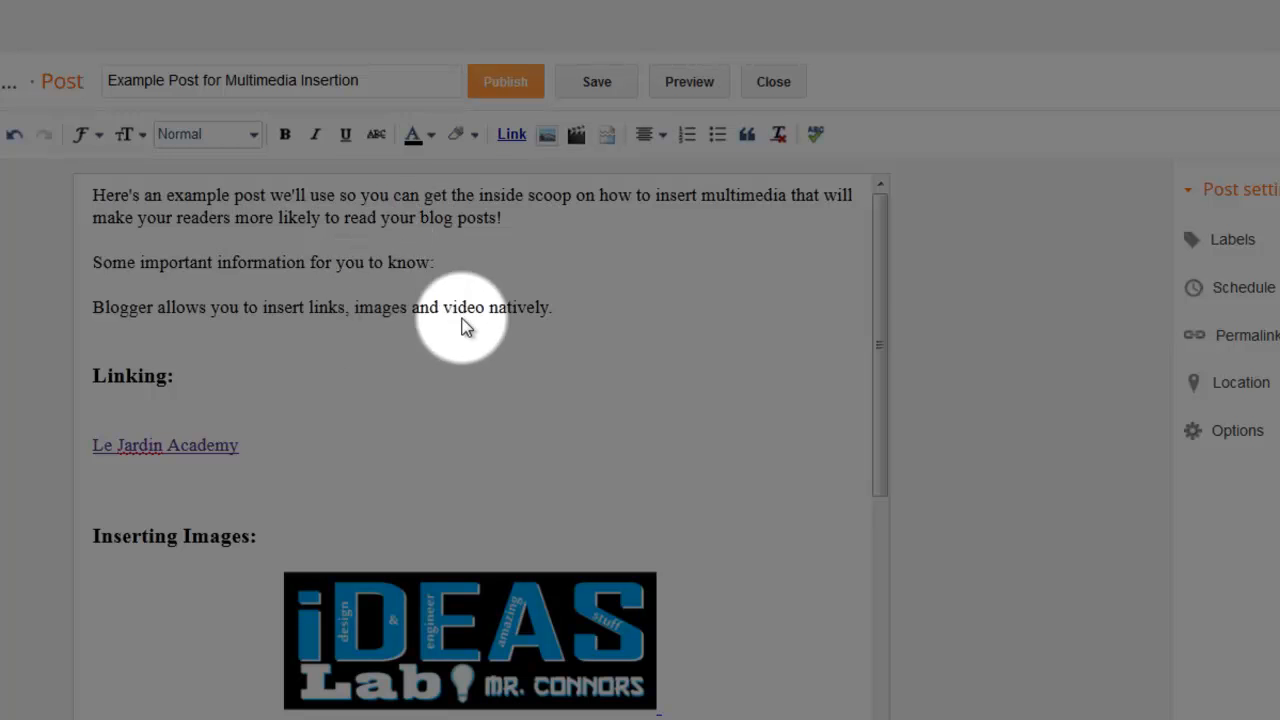
# Inspect the existing link on the Le Jardin Academy text under the Linking heading.
pyautogui.moveTo(870, 290); pyautogui.dragTo(876, 392)
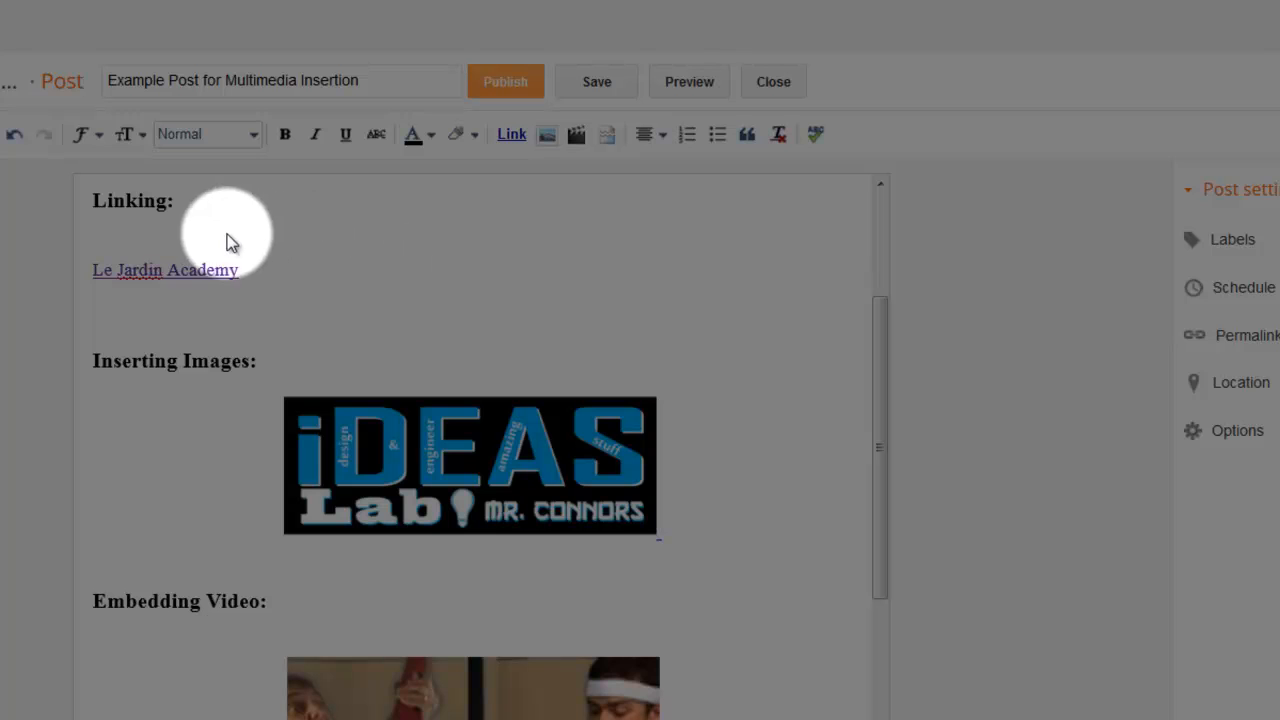
pyautogui.click(194, 266)
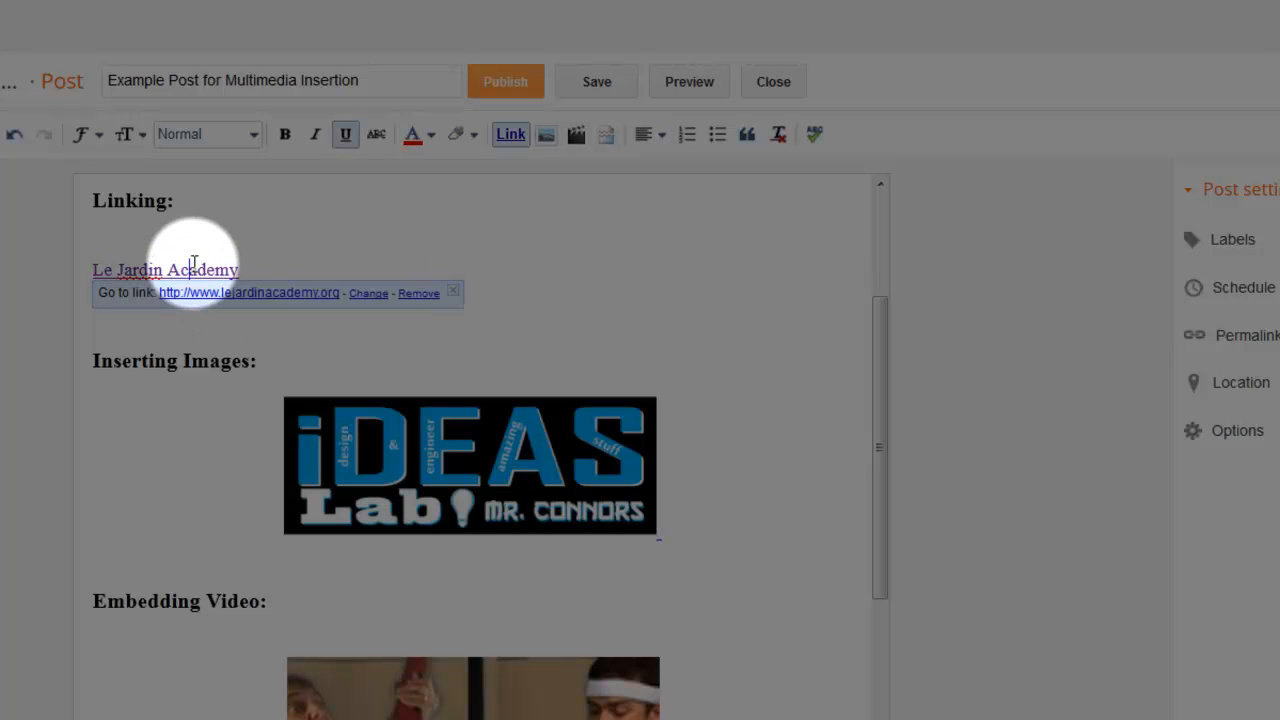
pyautogui.click(199, 211)
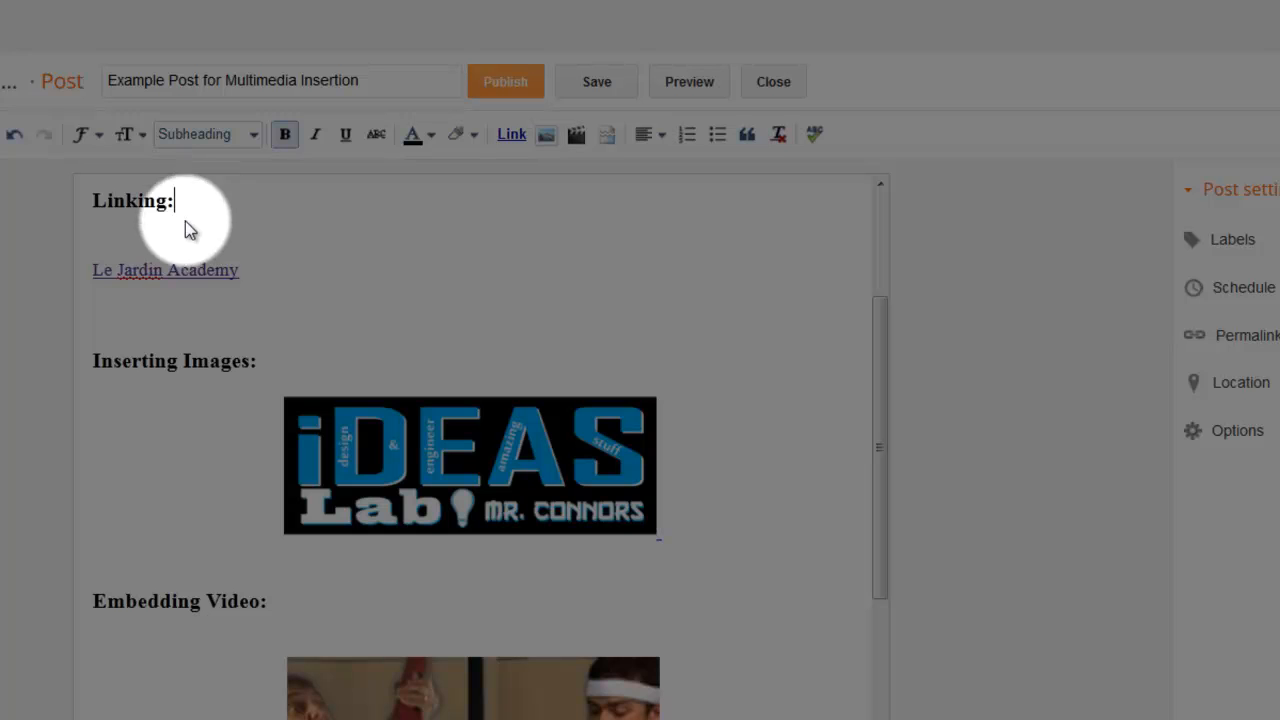
pyautogui.moveTo(246, 274); pyautogui.dragTo(100, 266)
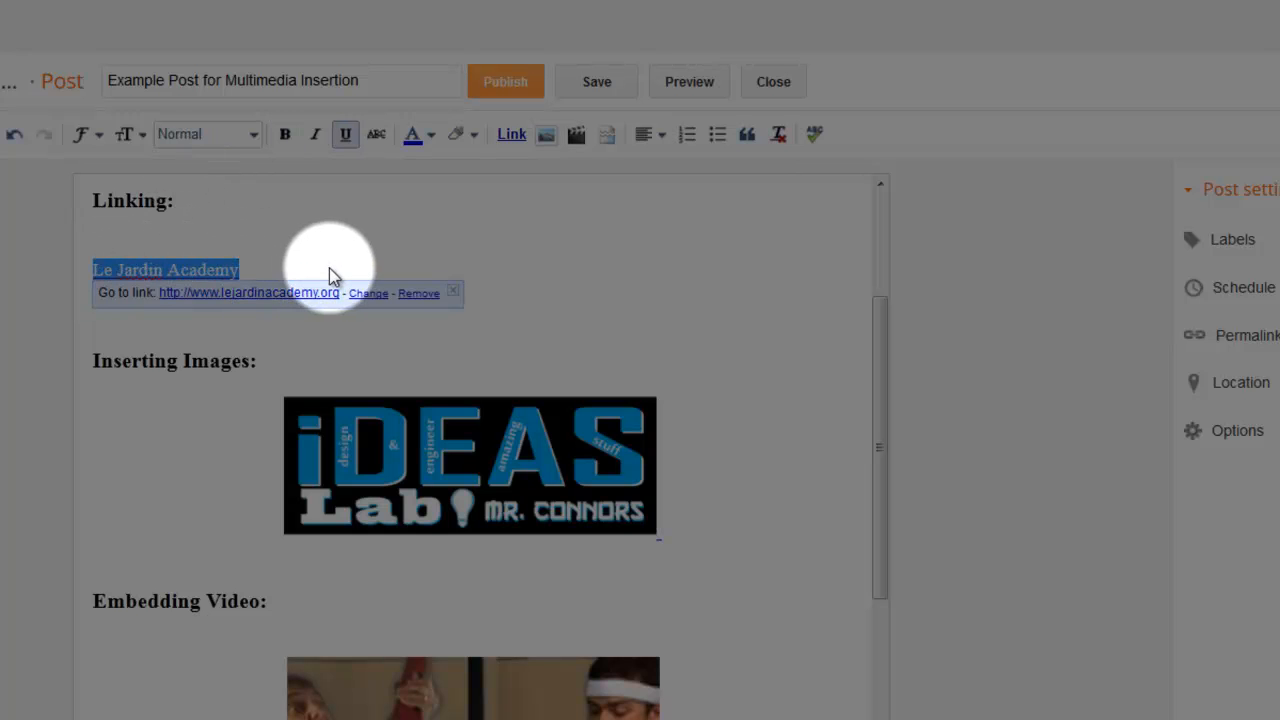
pyautogui.click(520, 140)
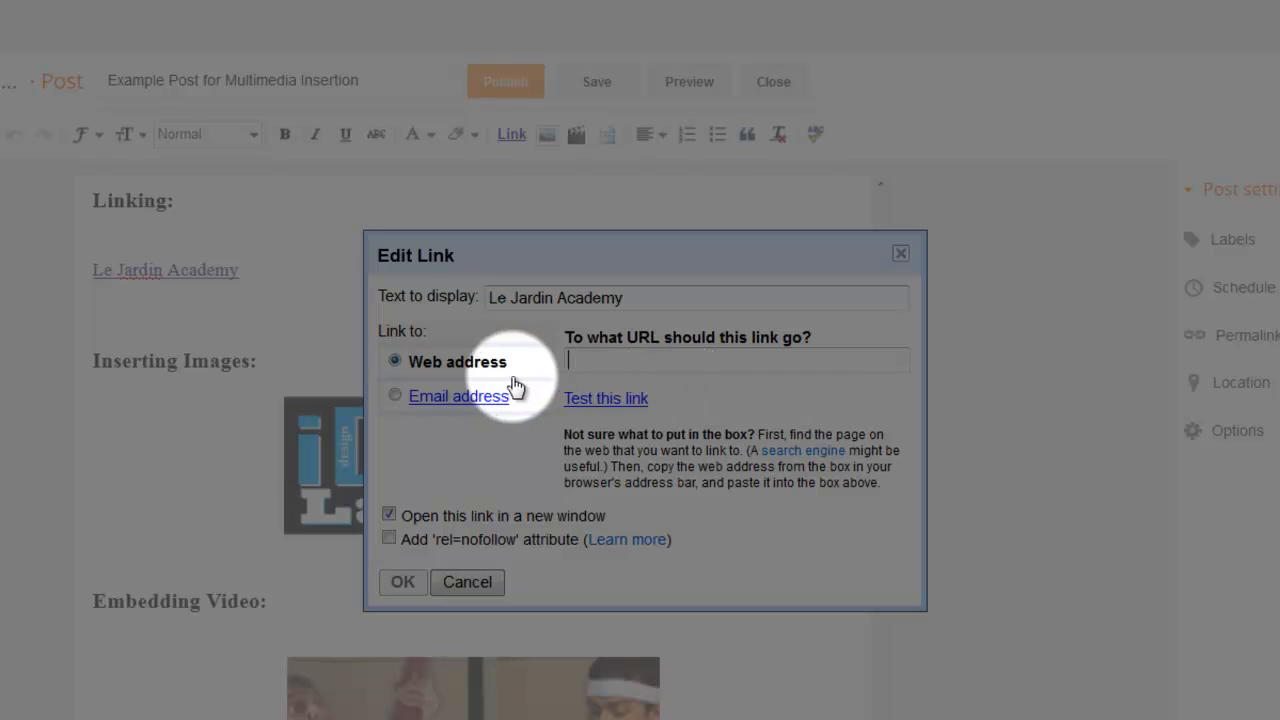
pyautogui.write('www.lejardinacademy.org')
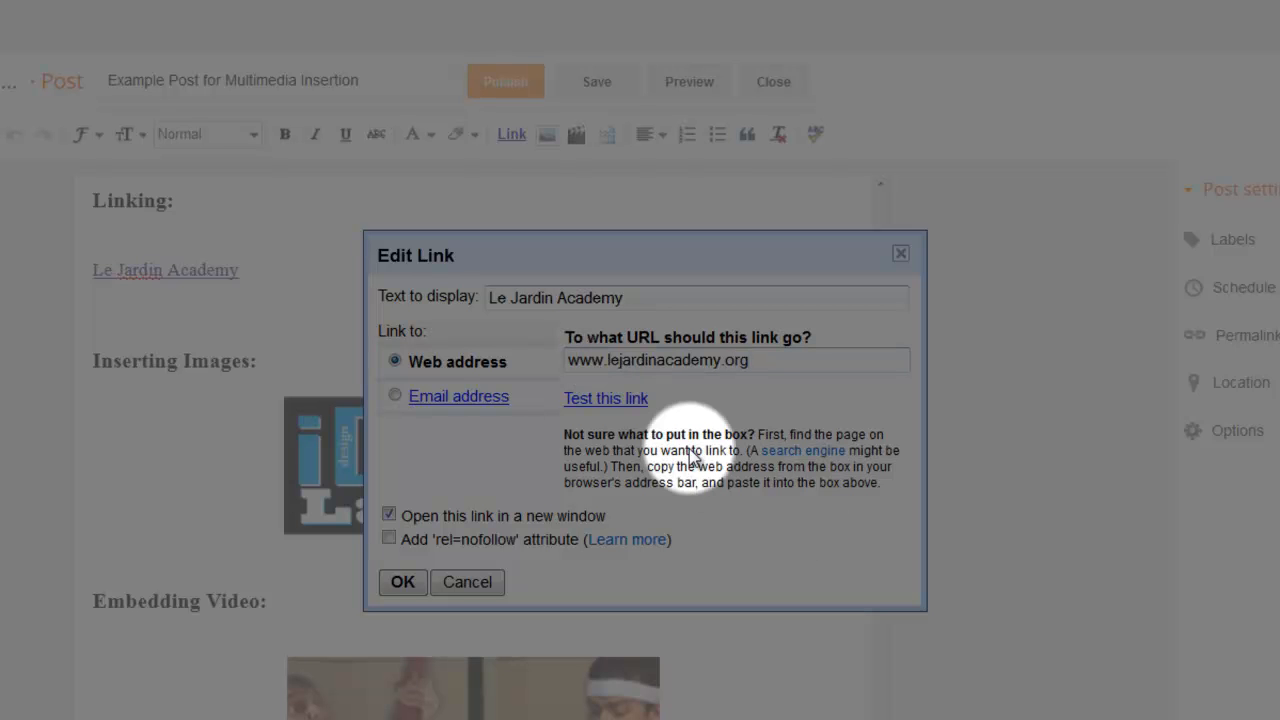
pyautogui.click(606, 399)
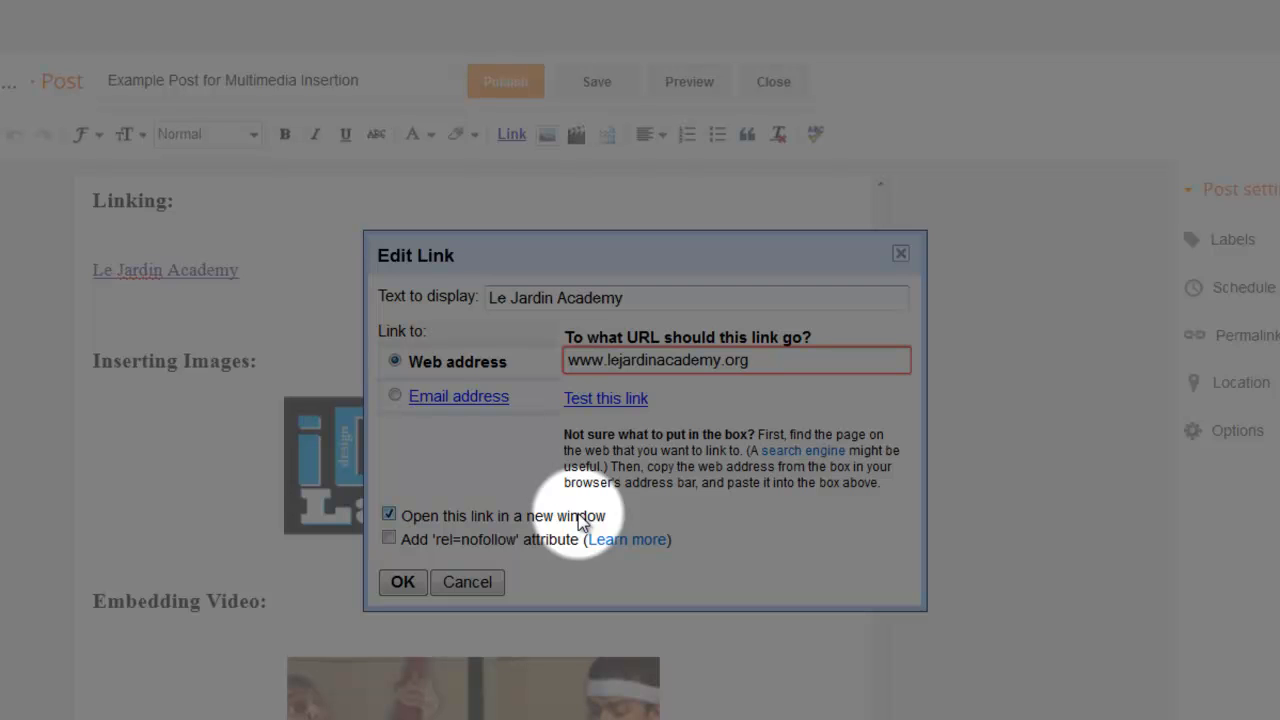
pyautogui.click(402, 582)
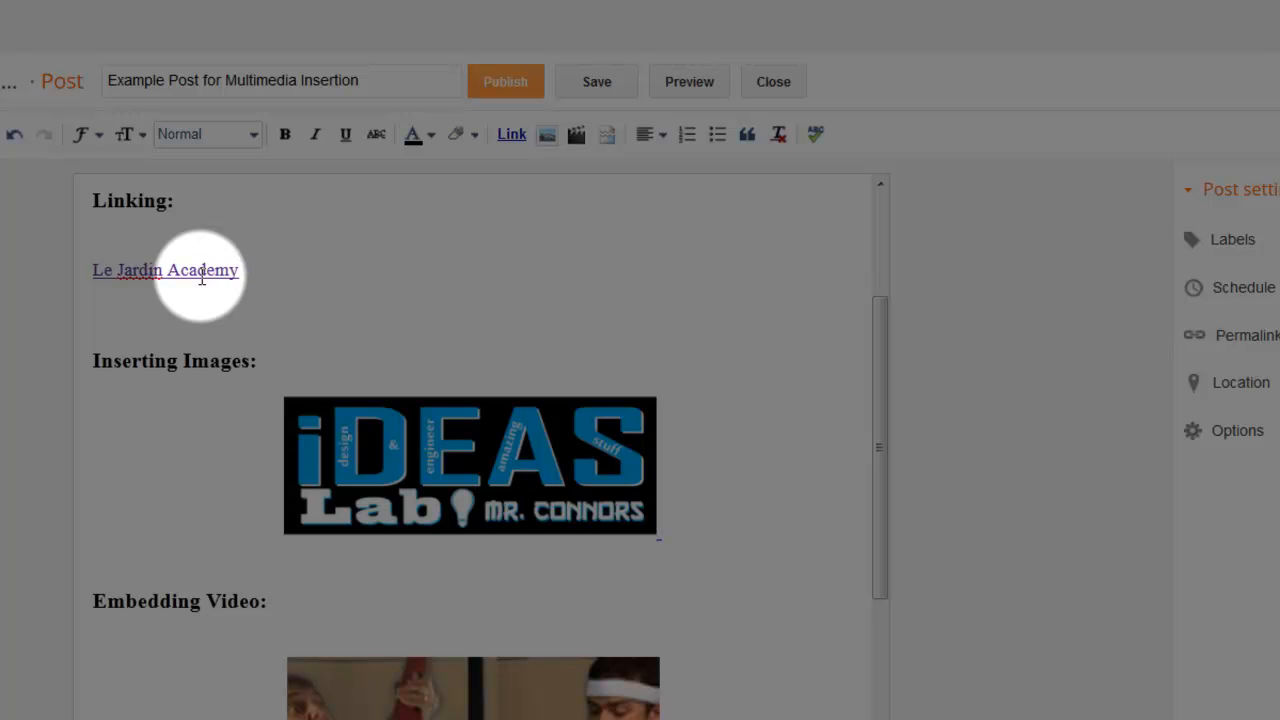
# Try the original, small and large sizes on the iDEAS Lab image and set it back to medium.
pyautogui.click(471, 386)
pyautogui.click(450, 418)
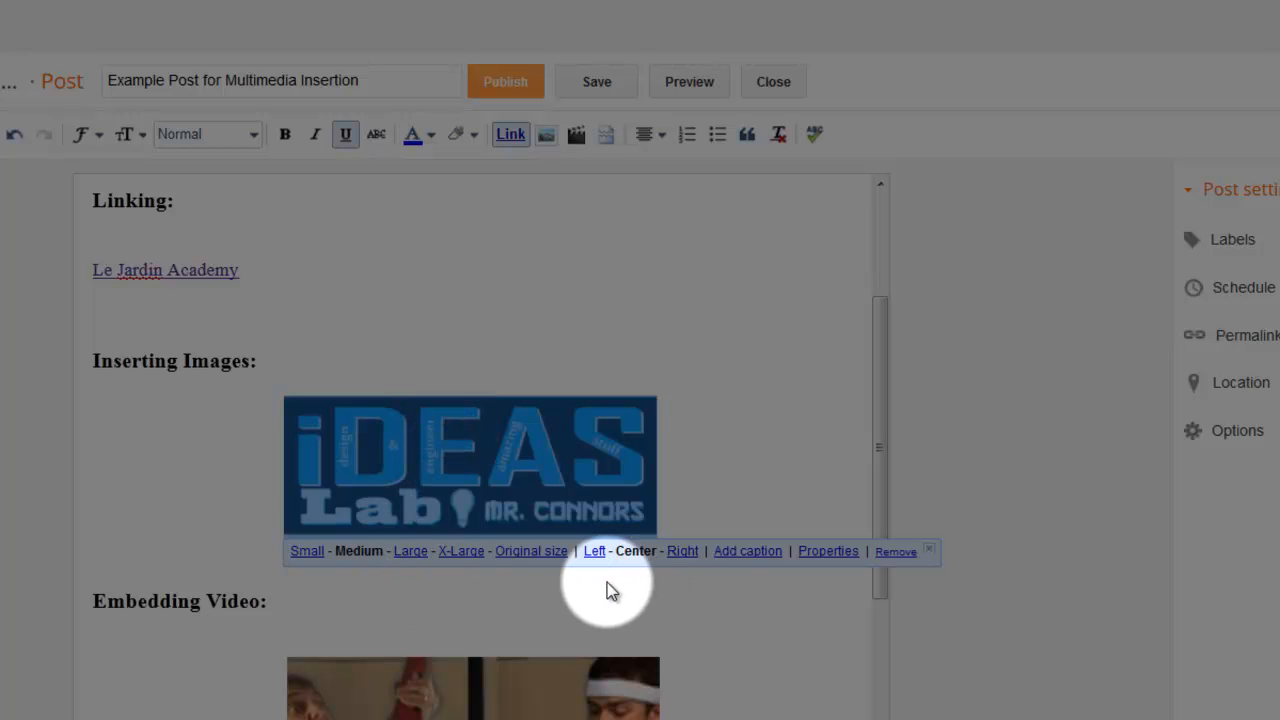
pyautogui.click(543, 551)
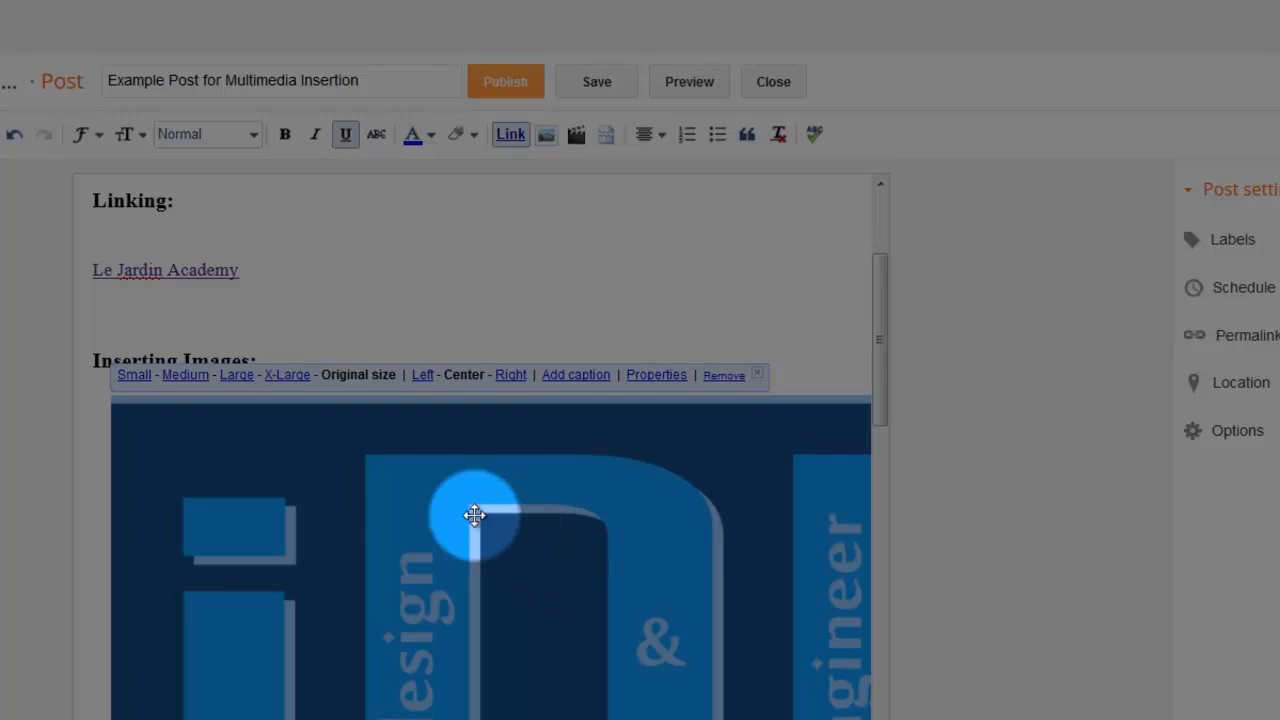
pyautogui.click(196, 385)
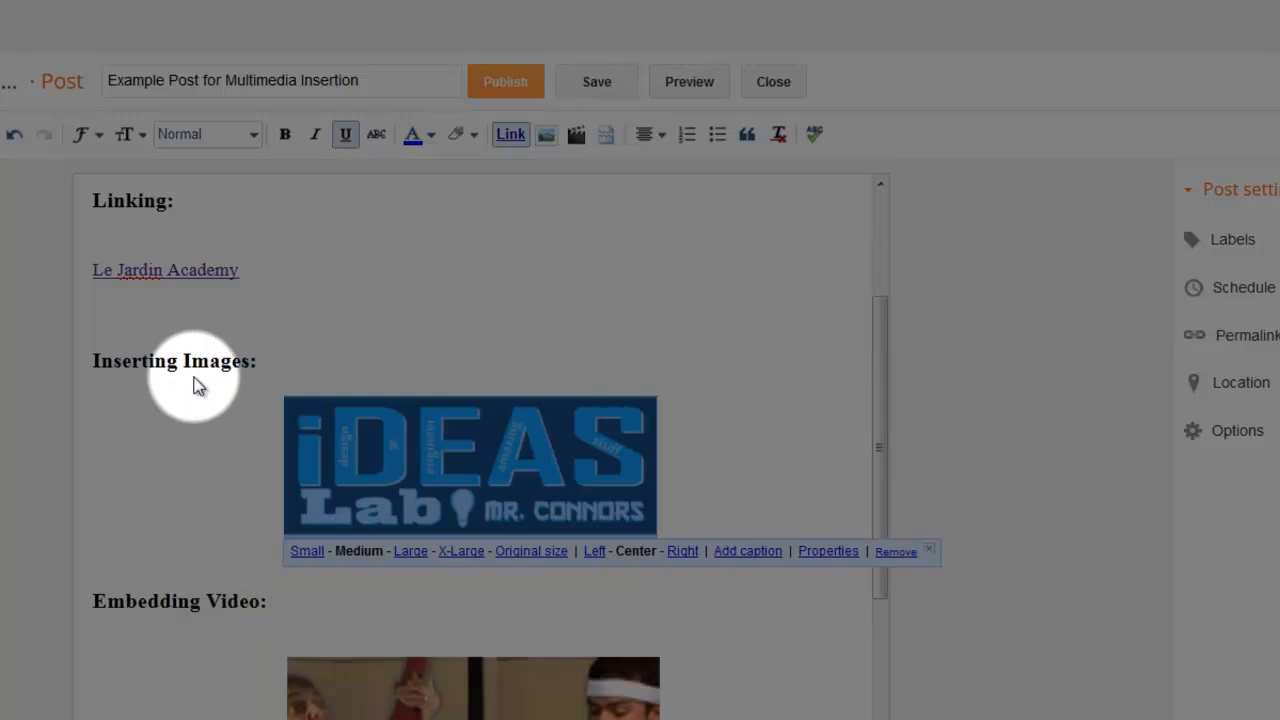
pyautogui.click(308, 551)
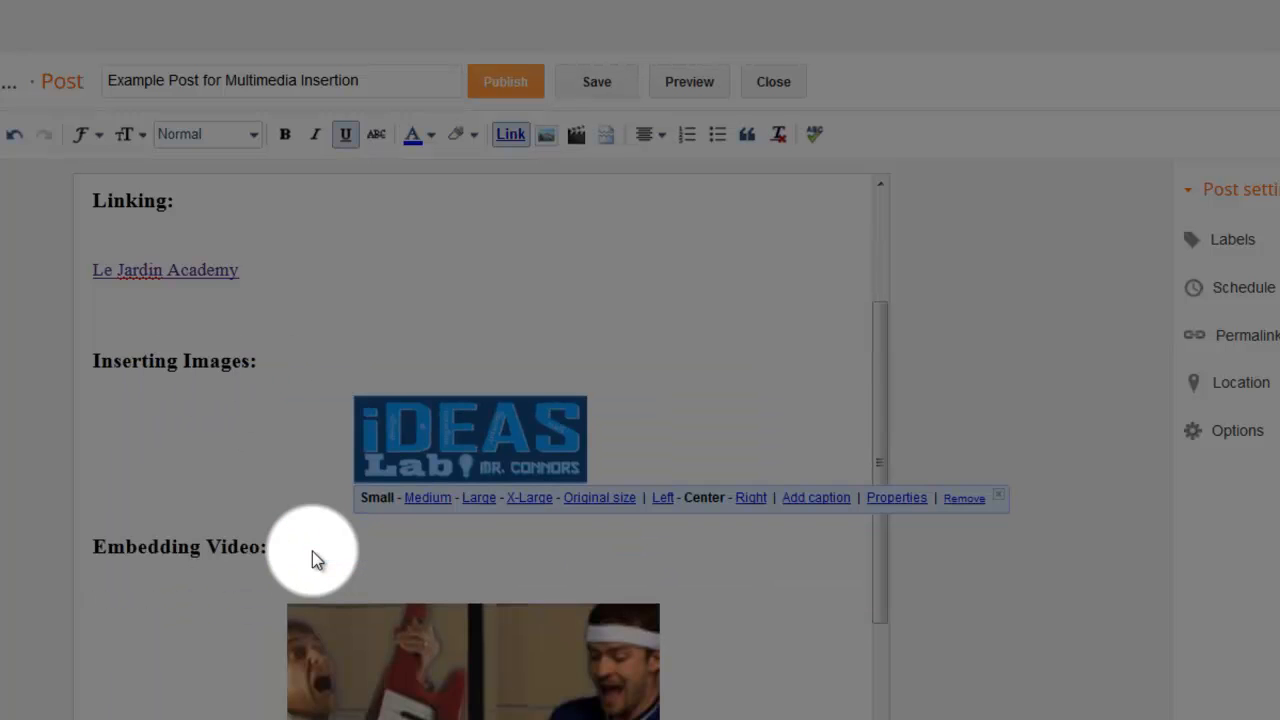
pyautogui.click(481, 503)
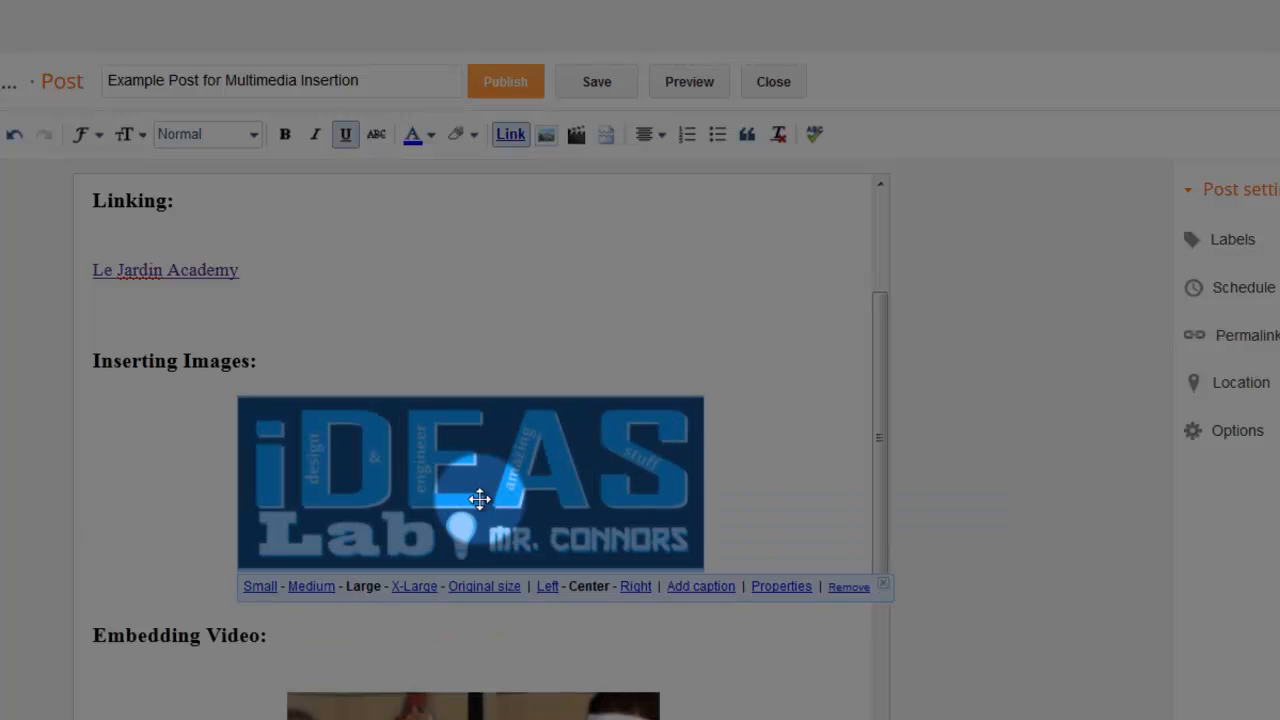
pyautogui.click(320, 592)
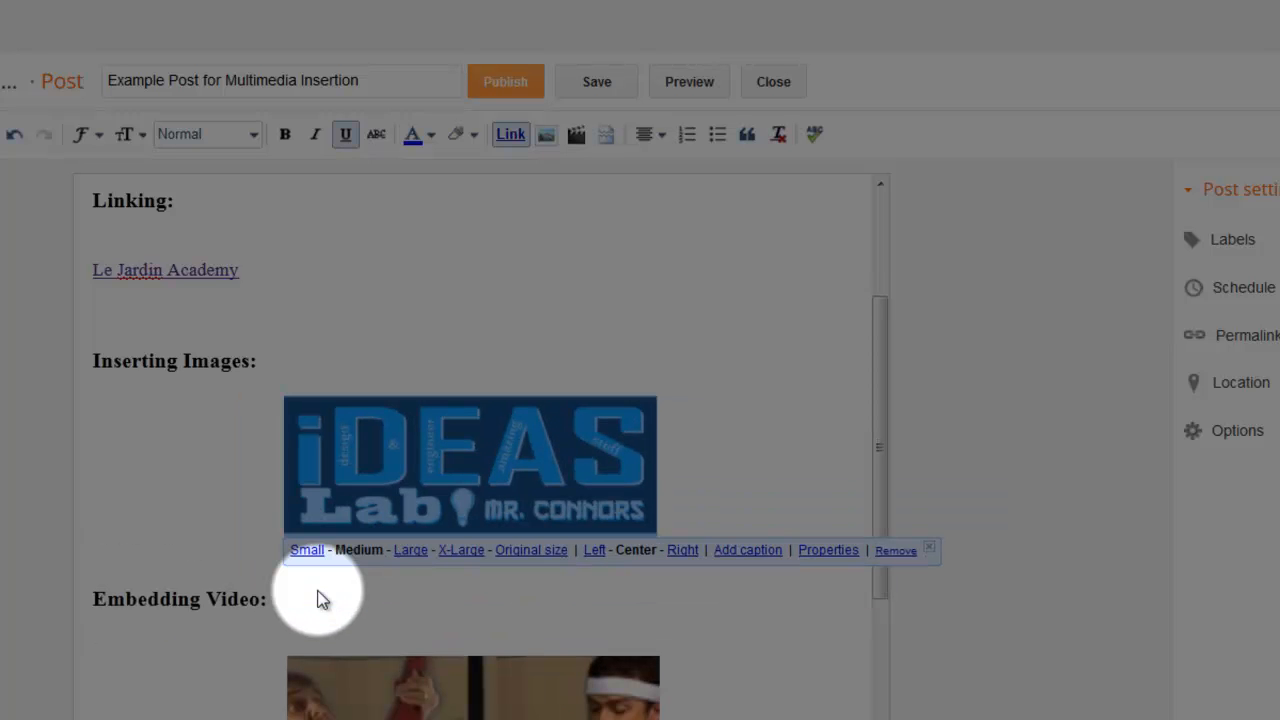
# Try left and right alignment on the iDEAS Lab image and set it back to center.
pyautogui.click(594, 551)
pyautogui.click(498, 552)
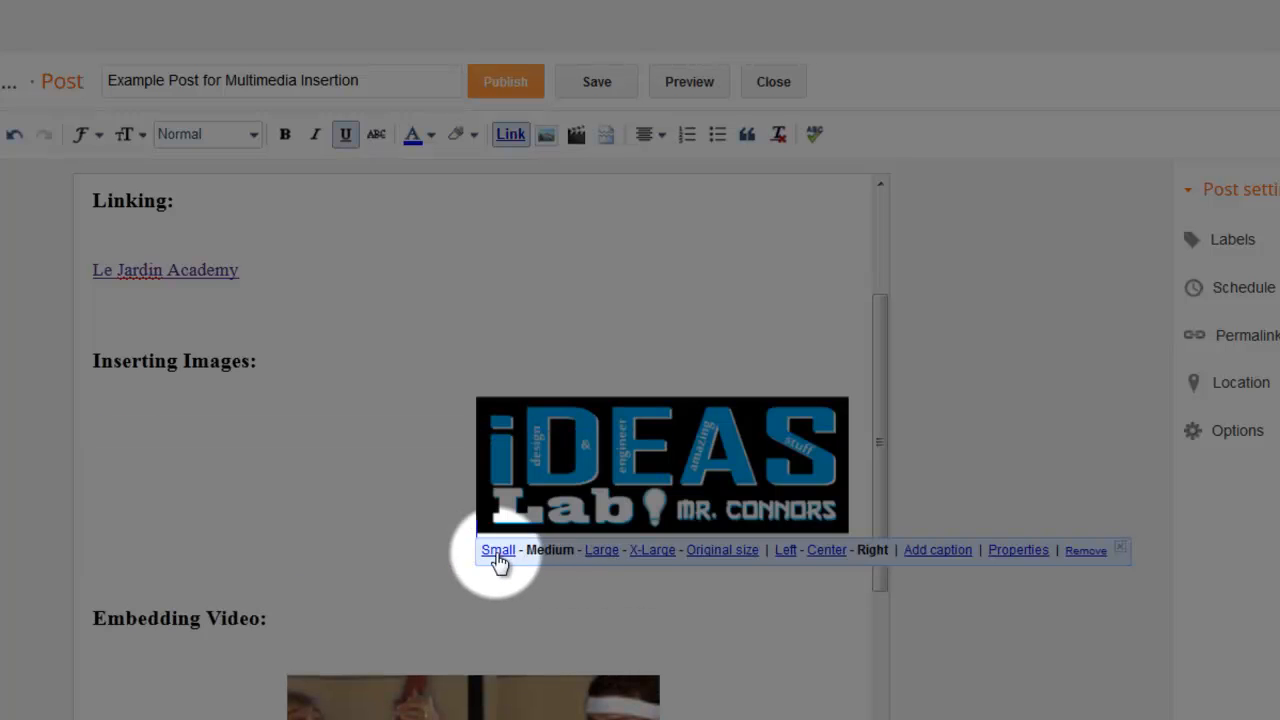
pyautogui.click(832, 552)
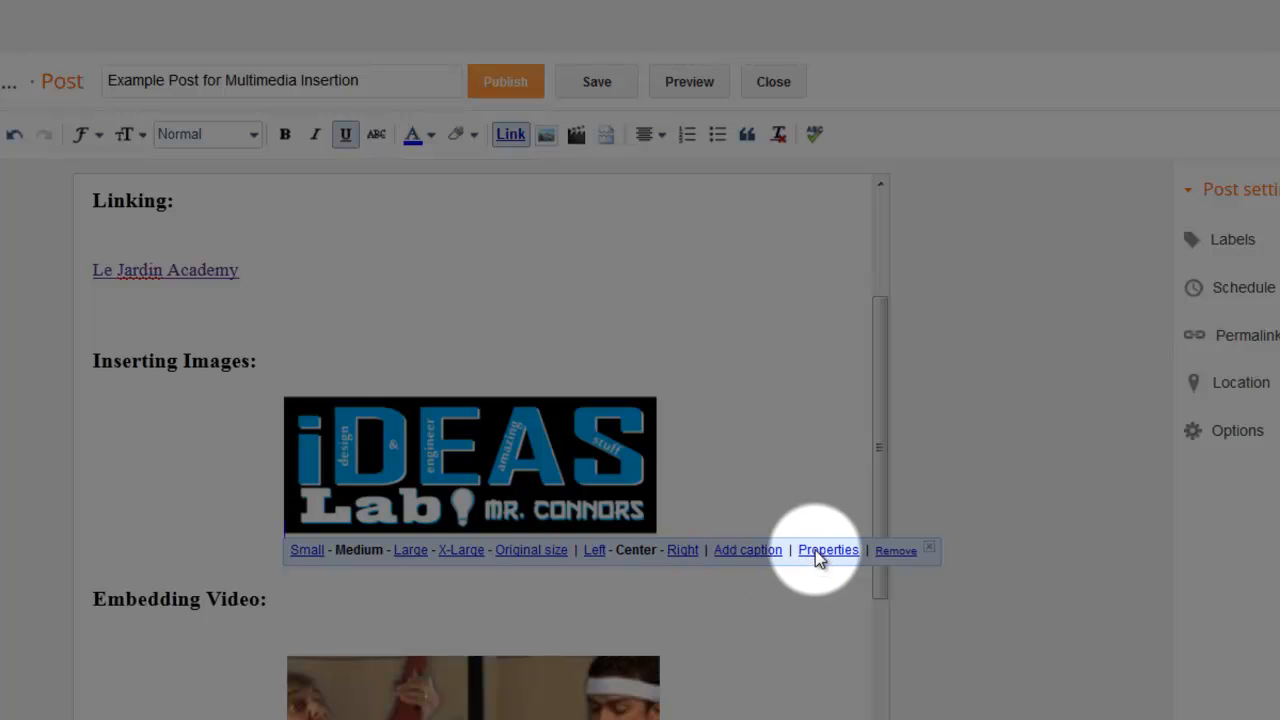
# View the title text and alt text properties of the iDEAS Lab image without changing them.
pyautogui.click(815, 551)
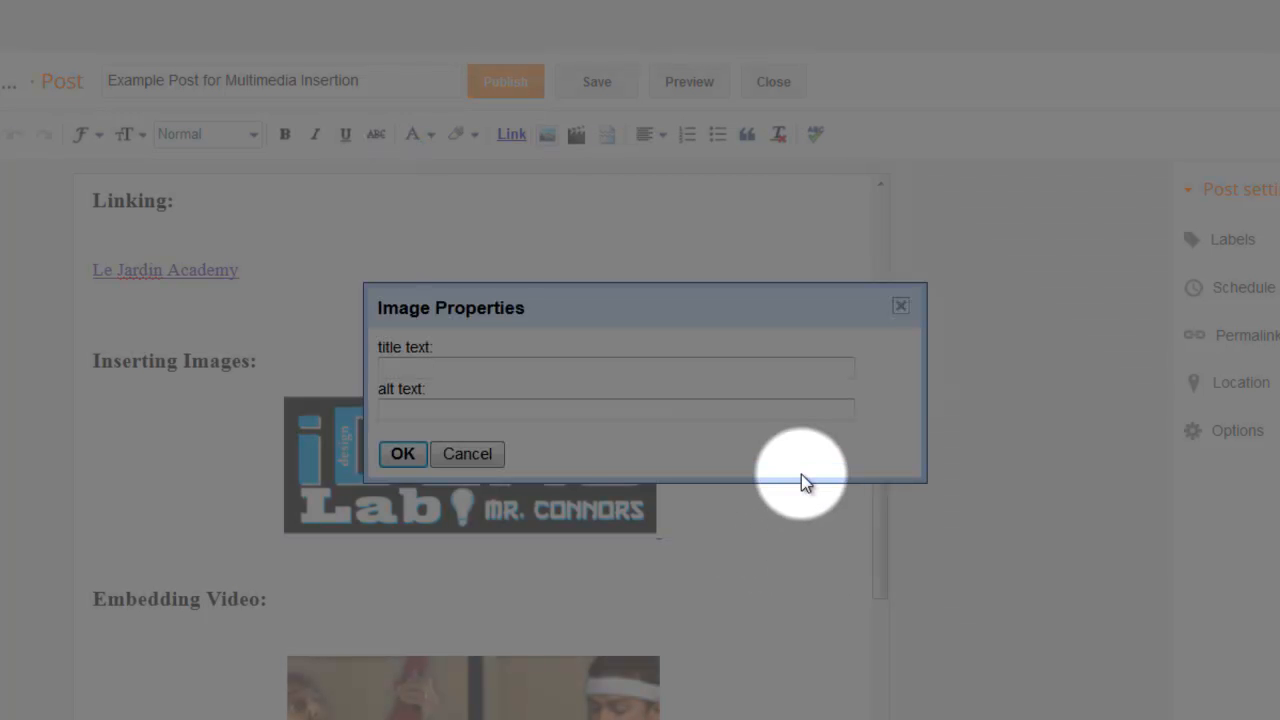
pyautogui.click(468, 455)
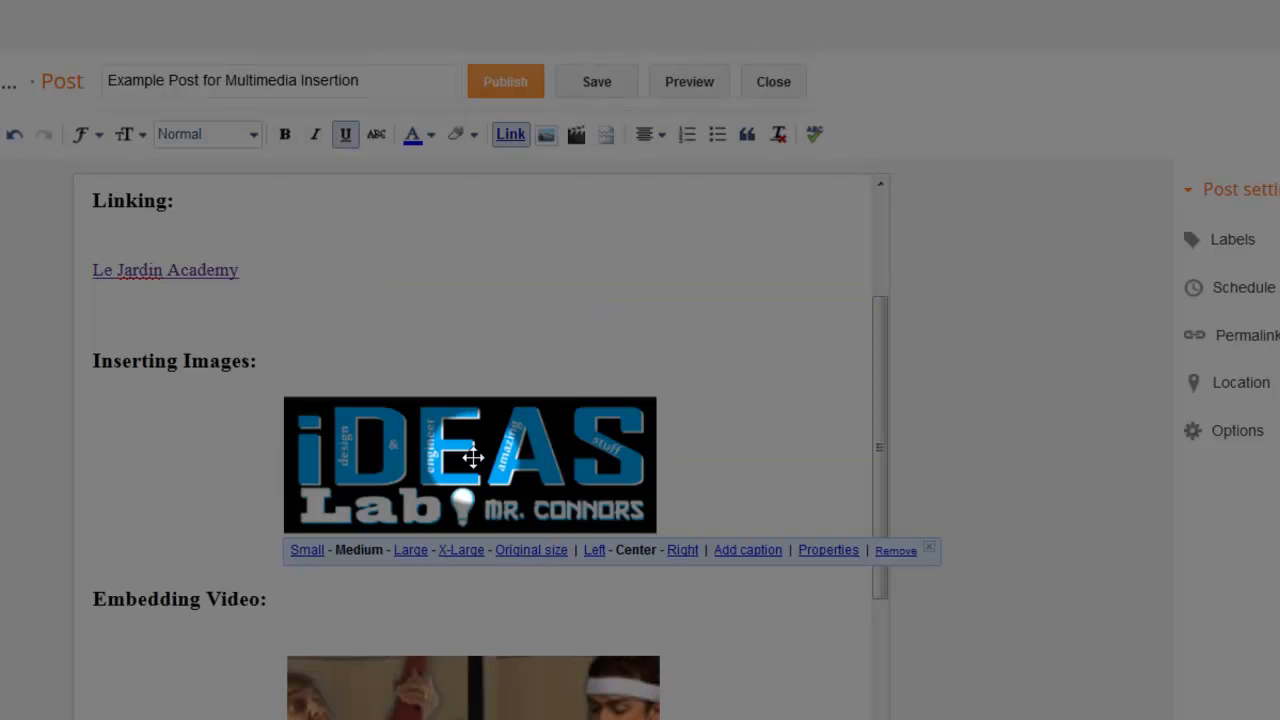
pyautogui.click(760, 645)
# Select the video under the Embedding Video heading and check the alignment options for it.
pyautogui.moveTo(855, 578); pyautogui.dragTo(862, 718)
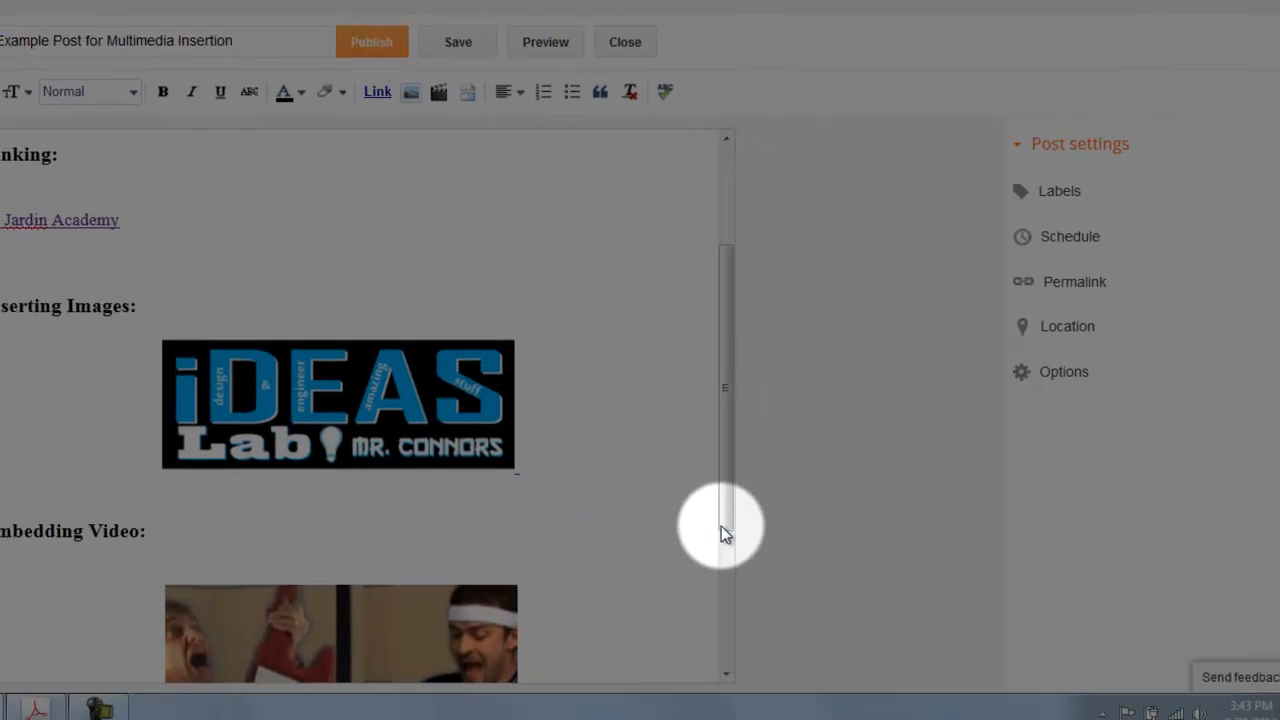
pyautogui.moveTo(707, 657); pyautogui.dragTo(705, 655)
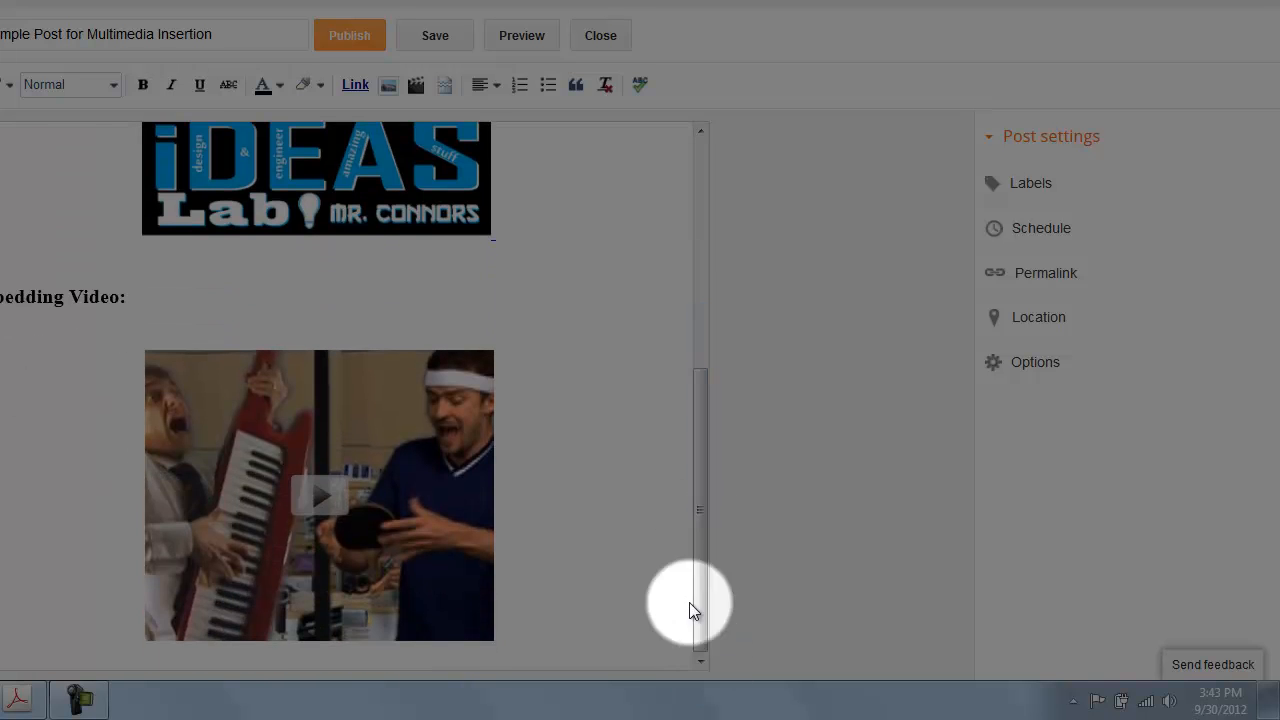
pyautogui.click(389, 422)
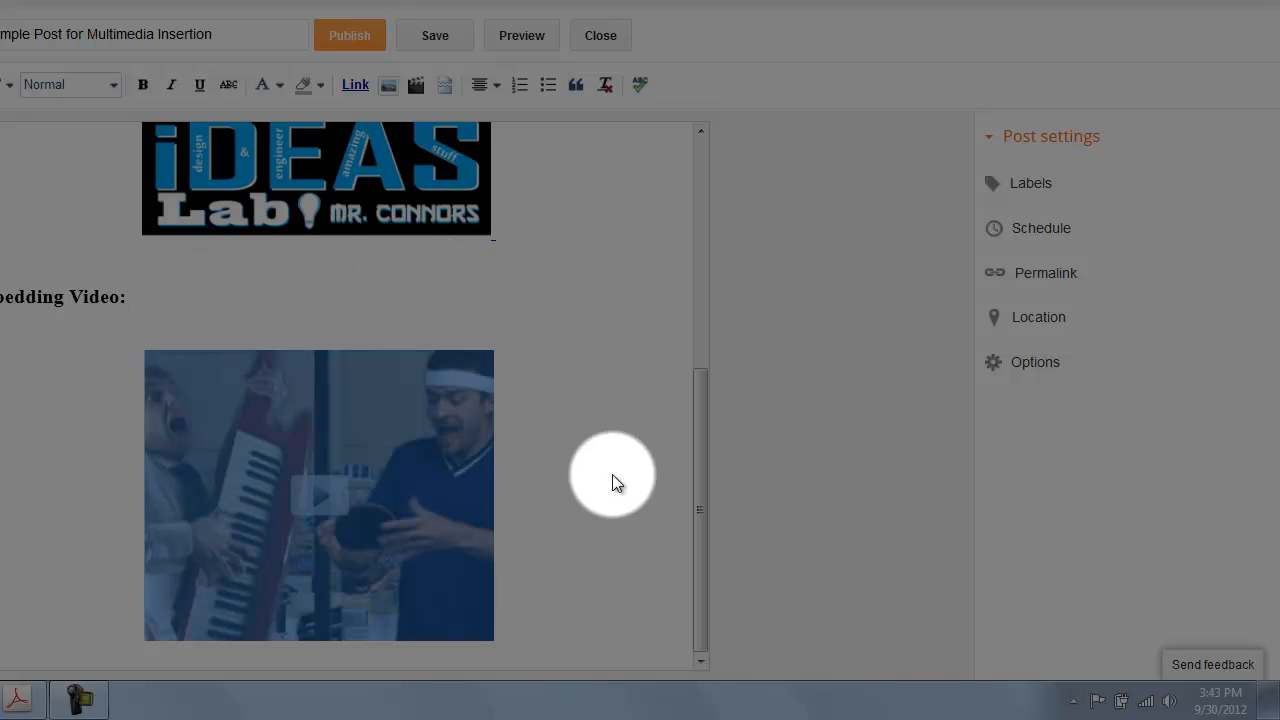
pyautogui.click(497, 84)
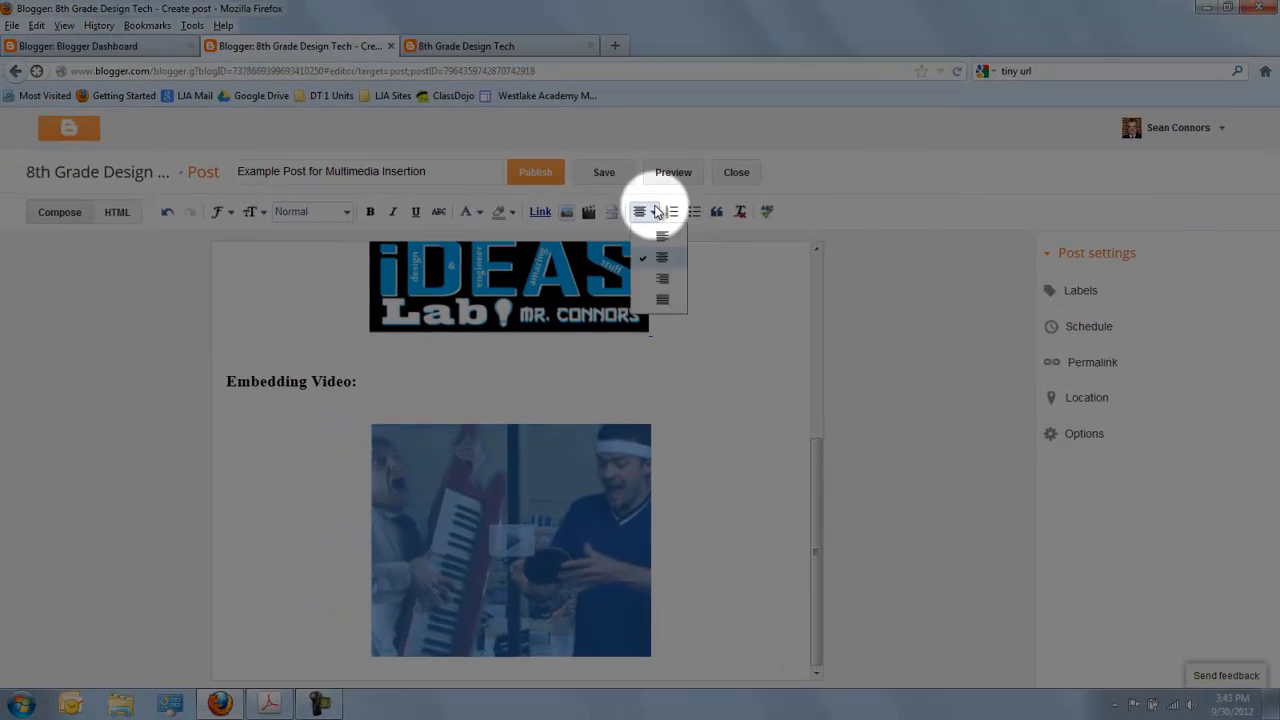
pyautogui.rightClick(657, 210)
pyautogui.click(651, 210)
pyautogui.click(651, 210)
pyautogui.click(651, 210)
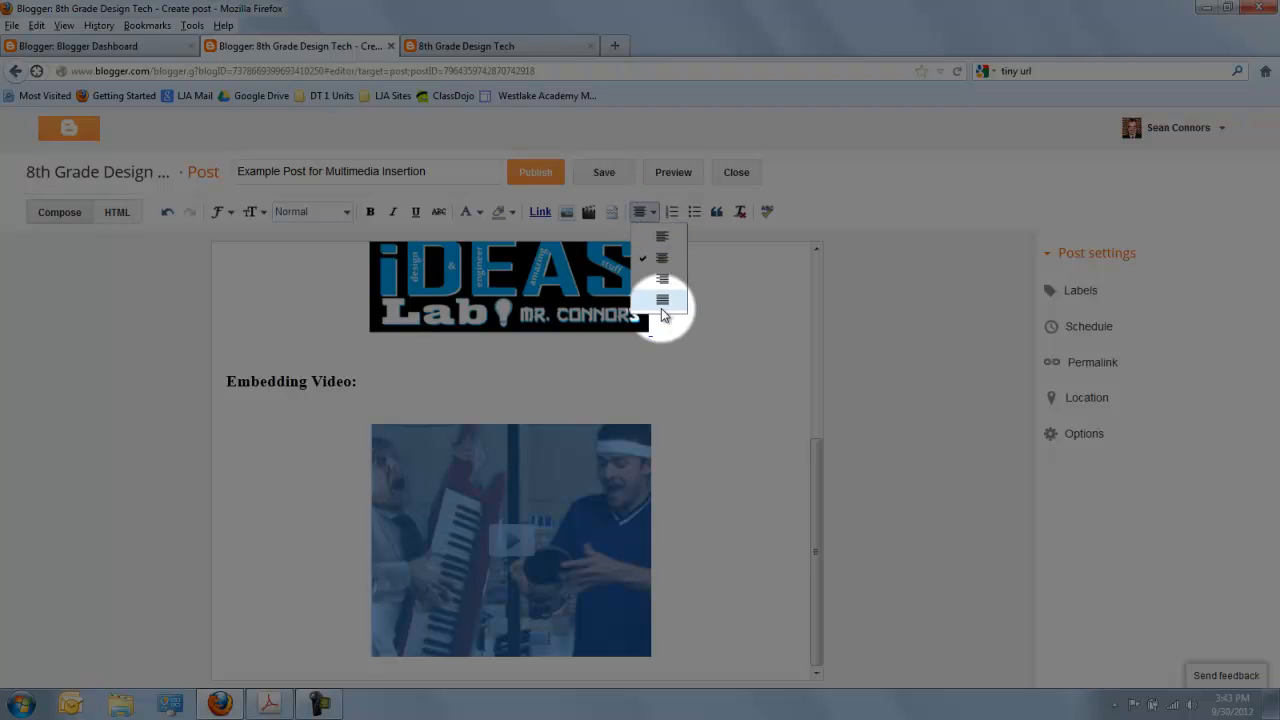
pyautogui.click(737, 467)
# Place the text cursor on the empty line below the iDEAS Lab image.
pyautogui.moveTo(808, 520); pyautogui.dragTo(808, 434)
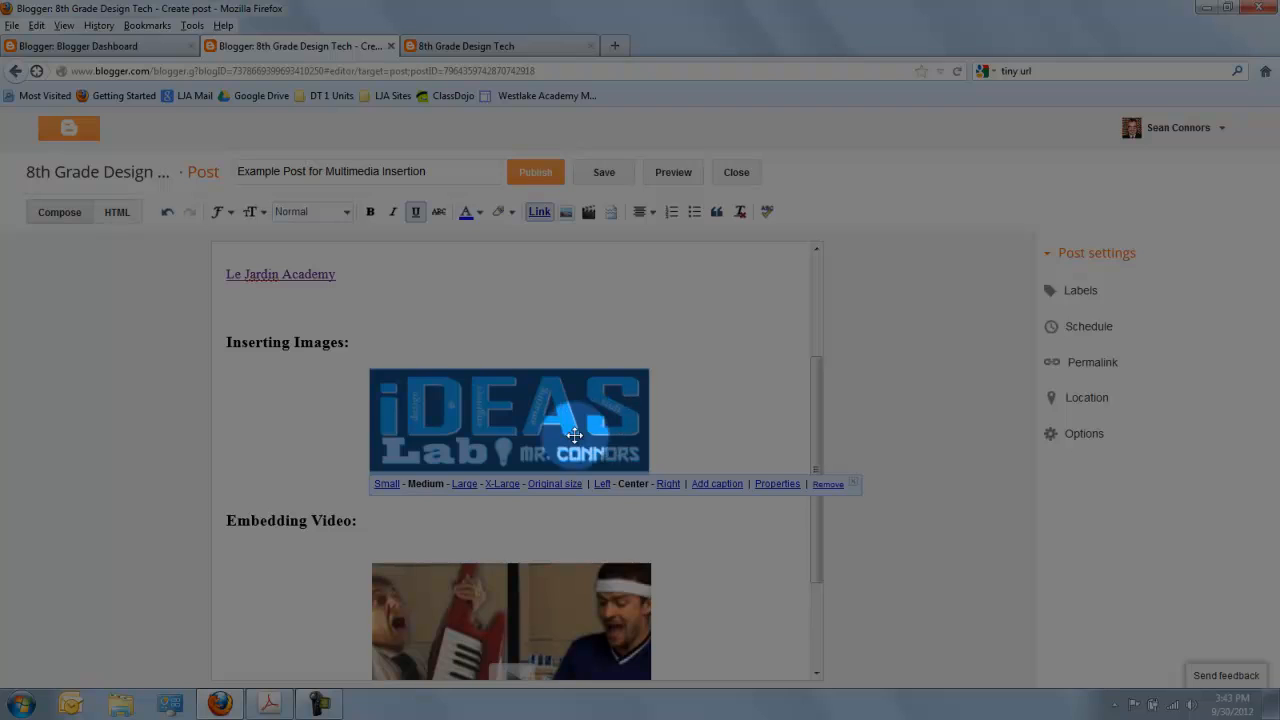
pyautogui.click(725, 509)
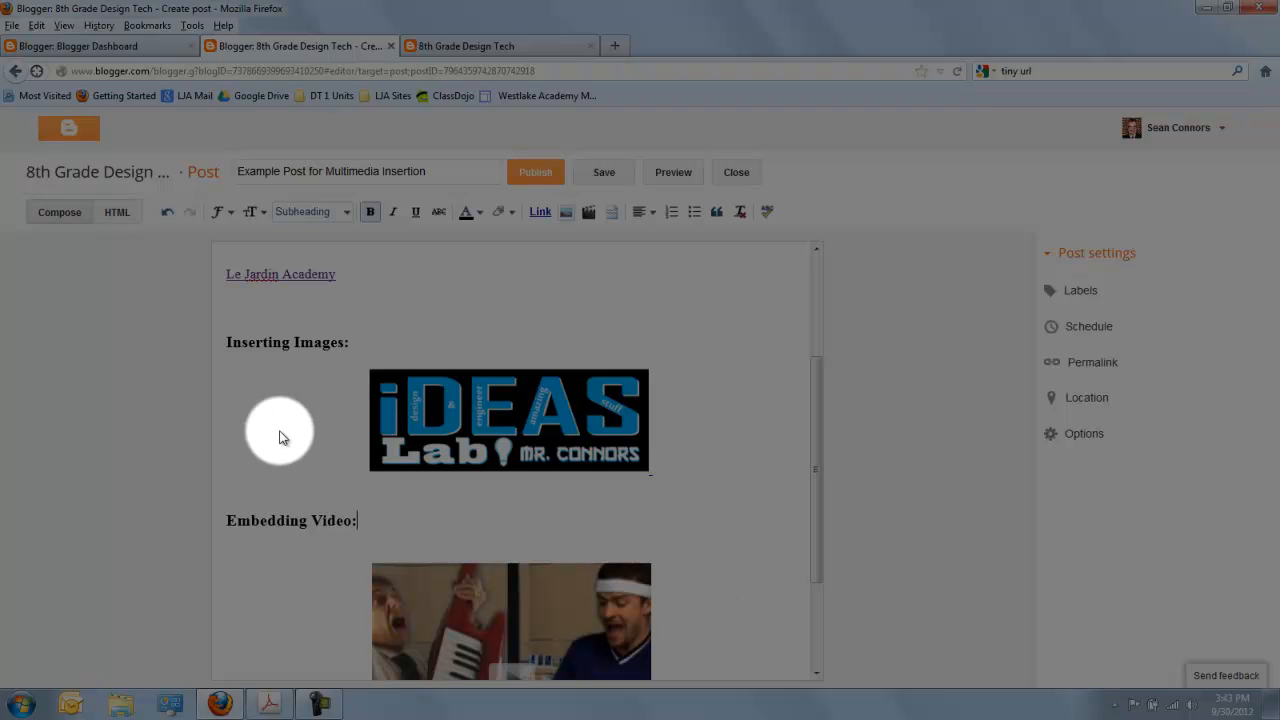
pyautogui.click(255, 488)
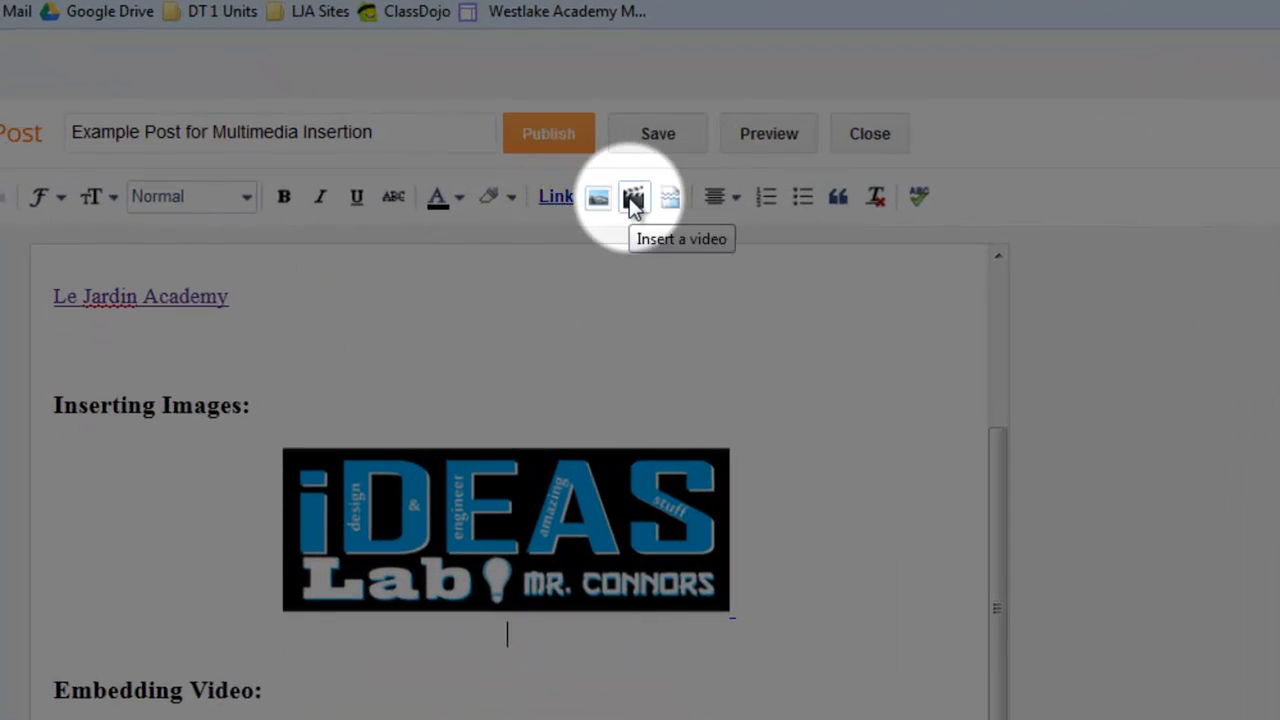
# Examine the image insertion sources: upload, this blog, Picasa Web Albums, phone, webcam and URL, without adding an image.
pyautogui.click(597, 197)
pyautogui.click(371, 110)
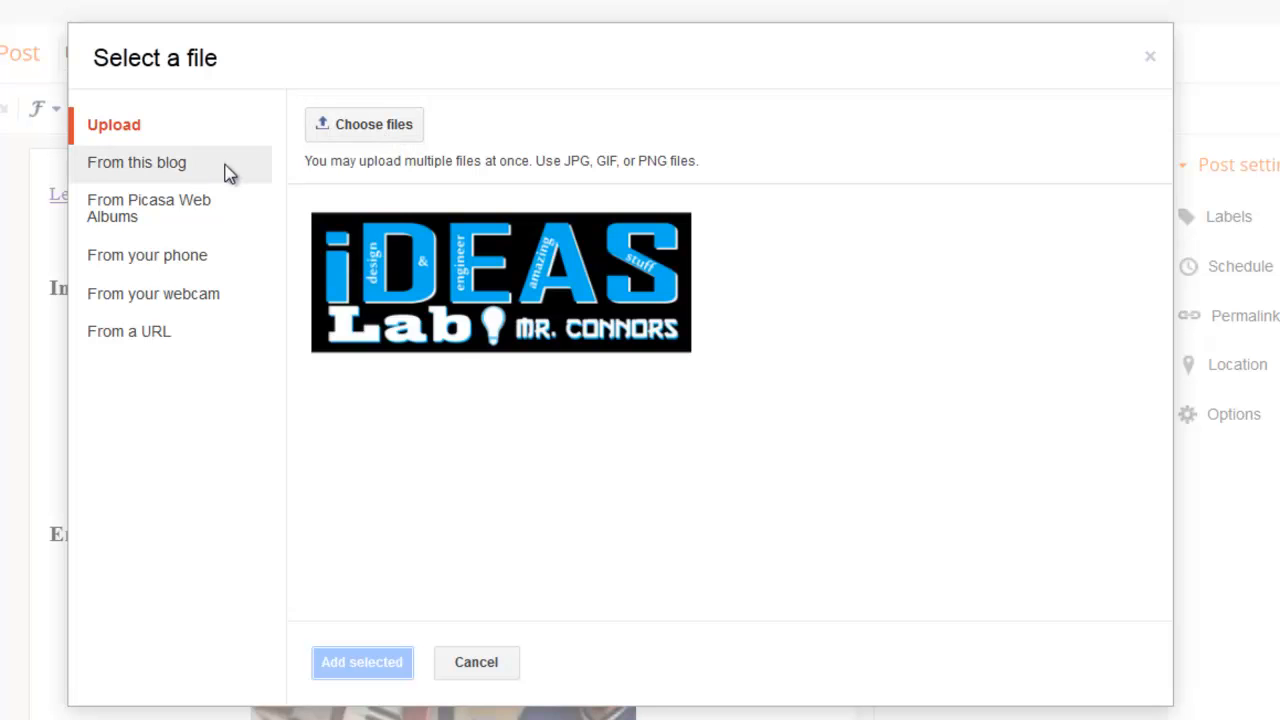
pyautogui.click(187, 176)
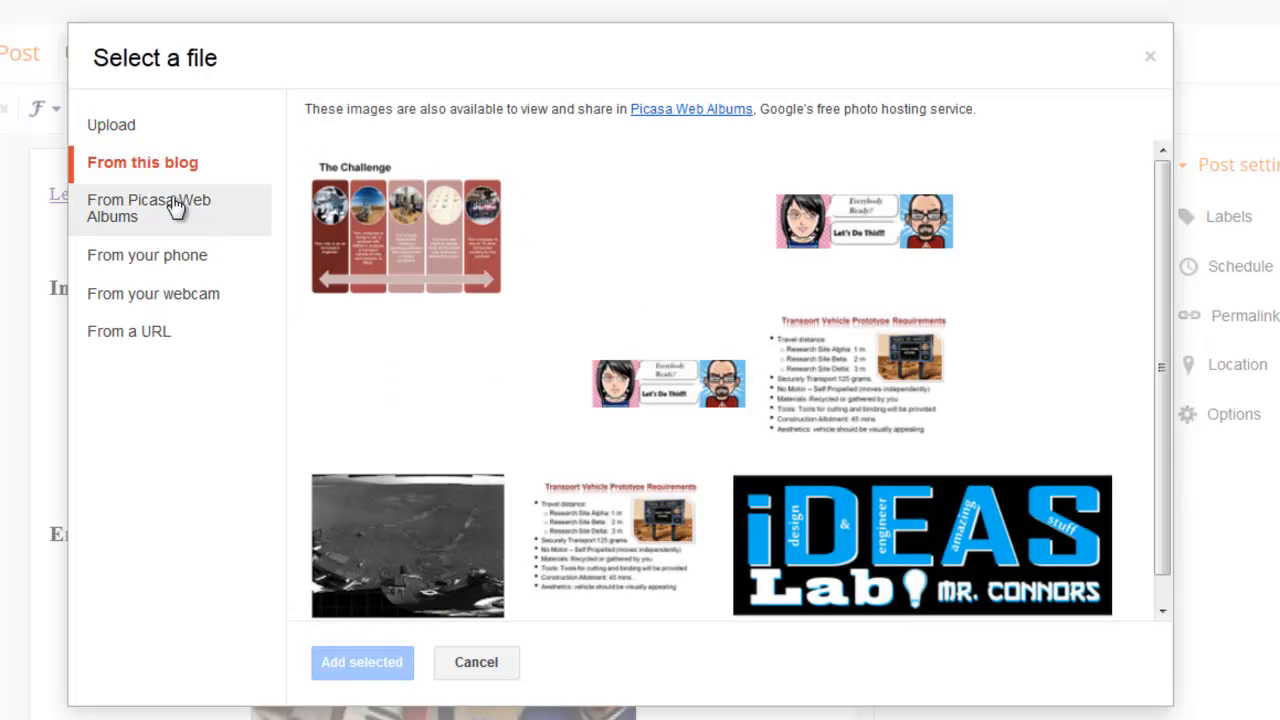
pyautogui.click(175, 206)
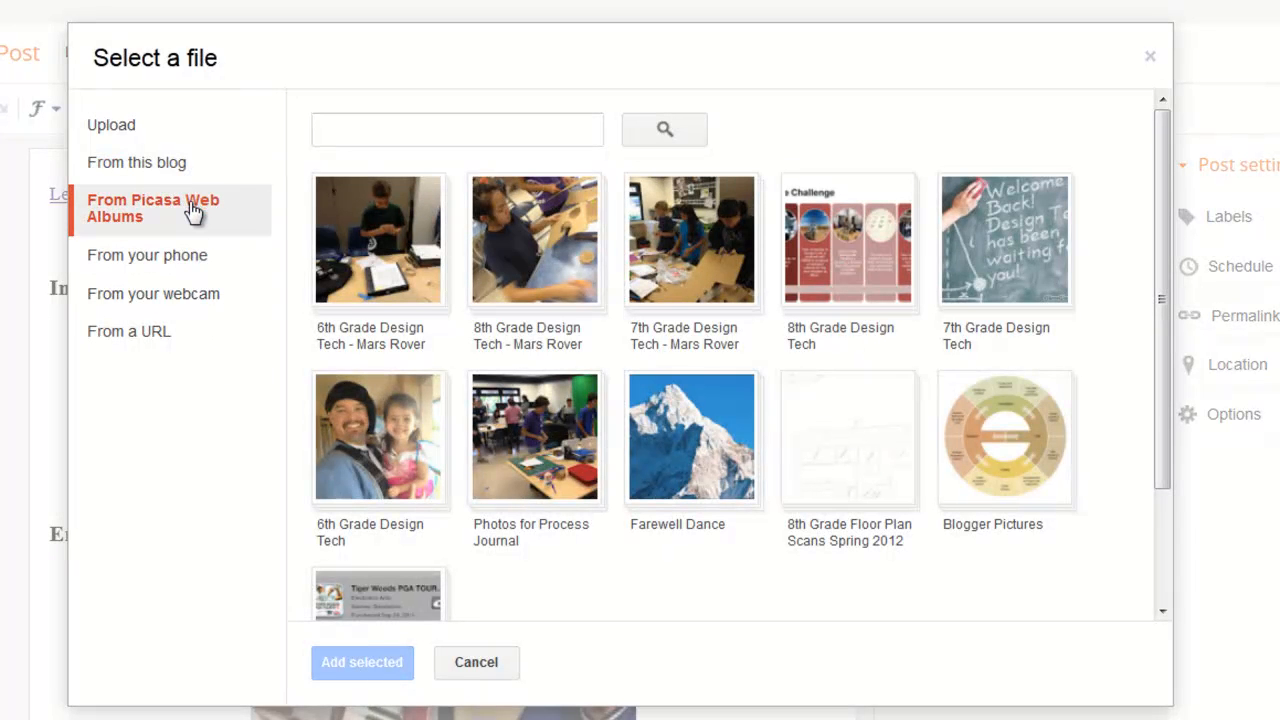
pyautogui.click(187, 263)
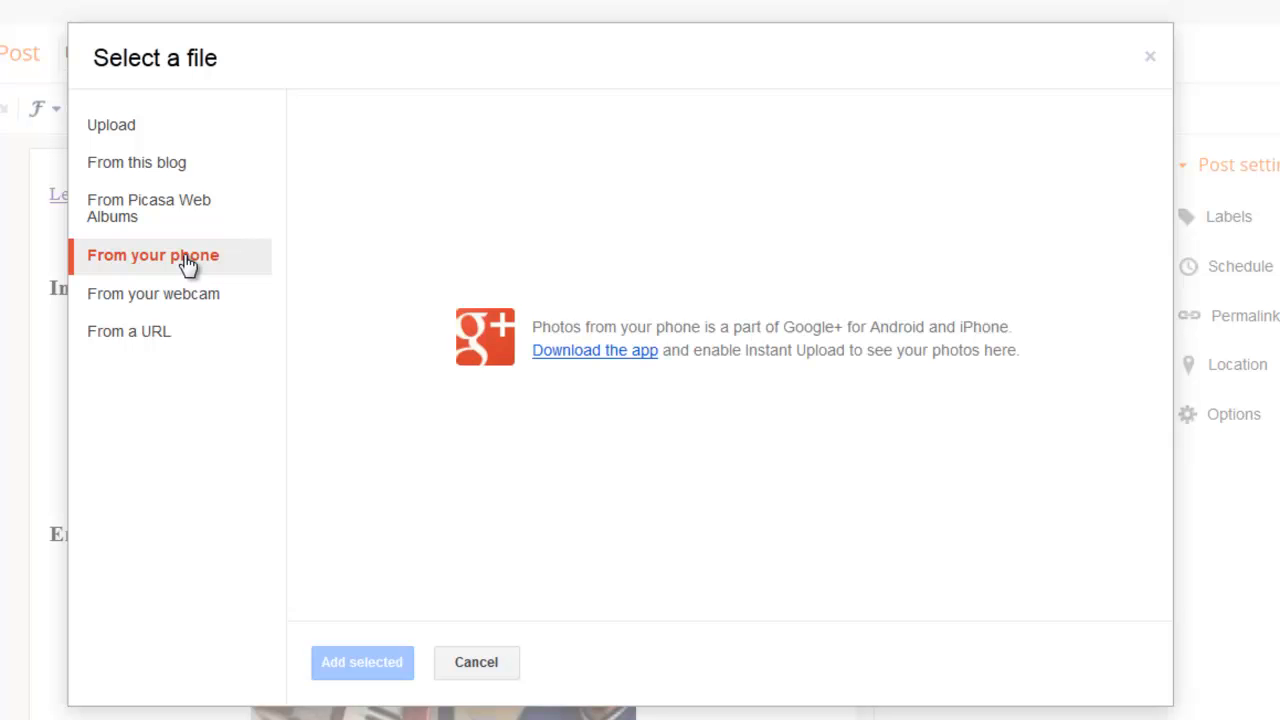
pyautogui.click(188, 300)
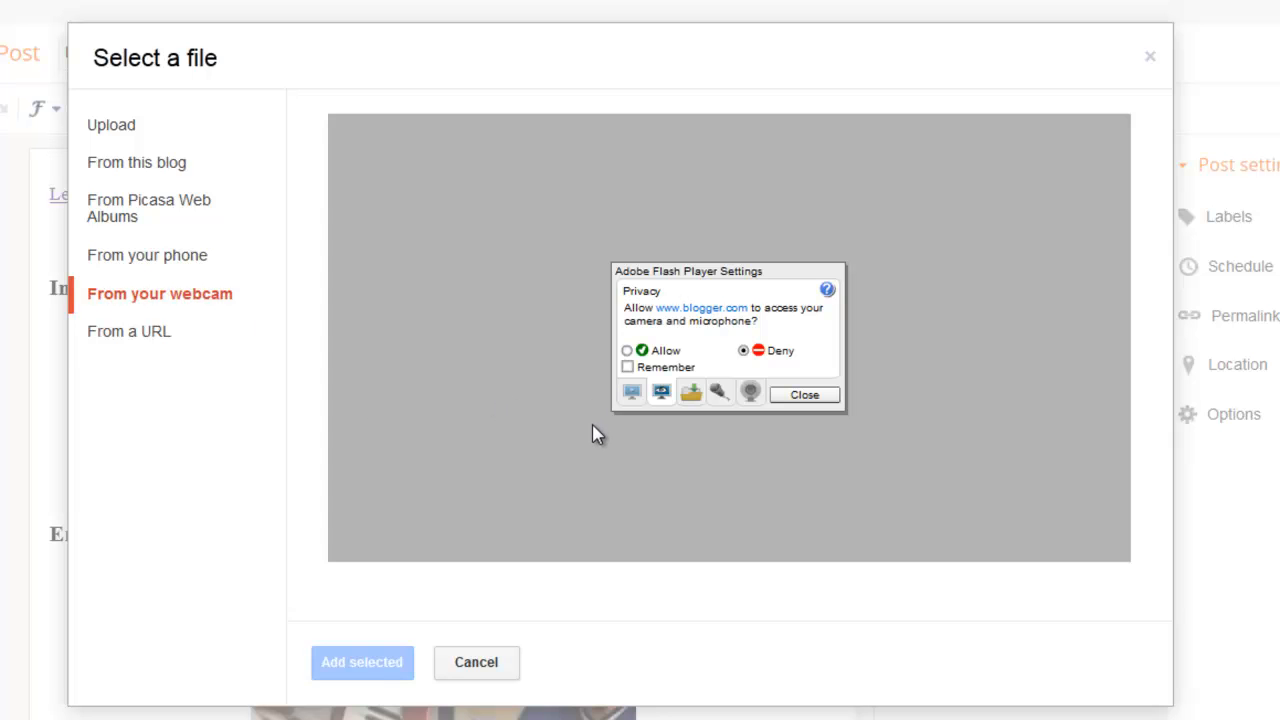
pyautogui.click(168, 345)
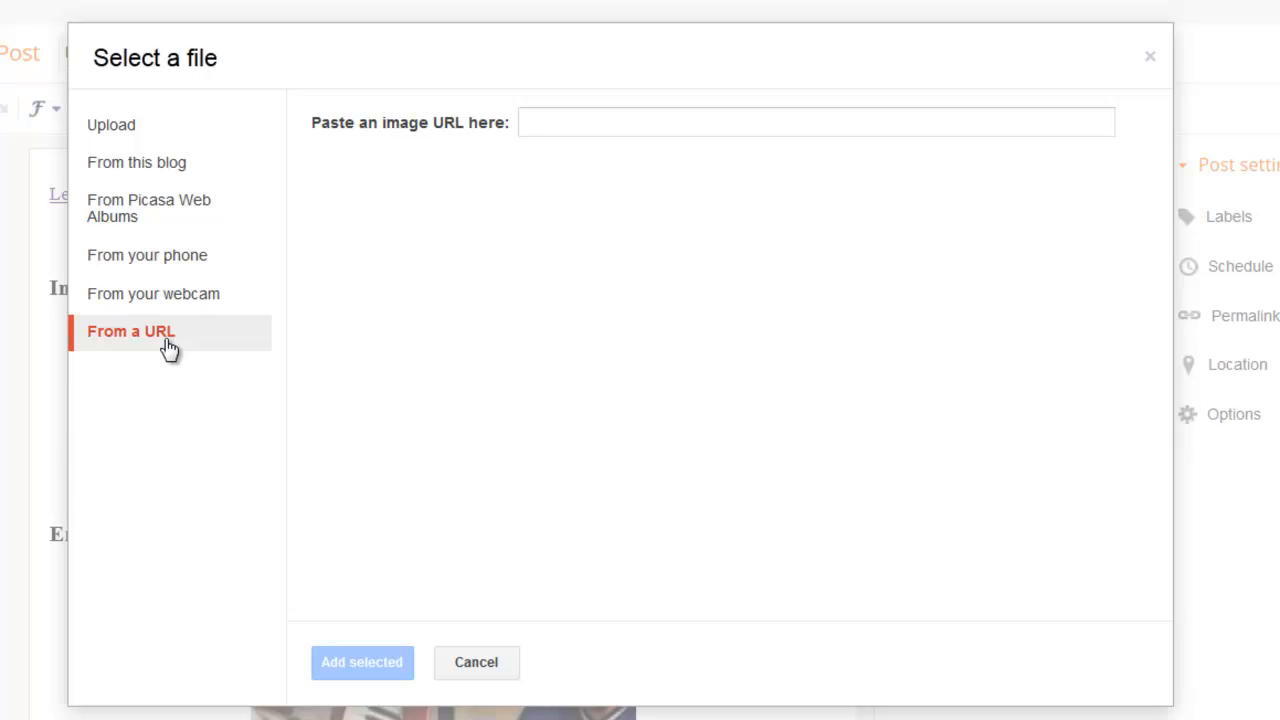
pyautogui.click(663, 122)
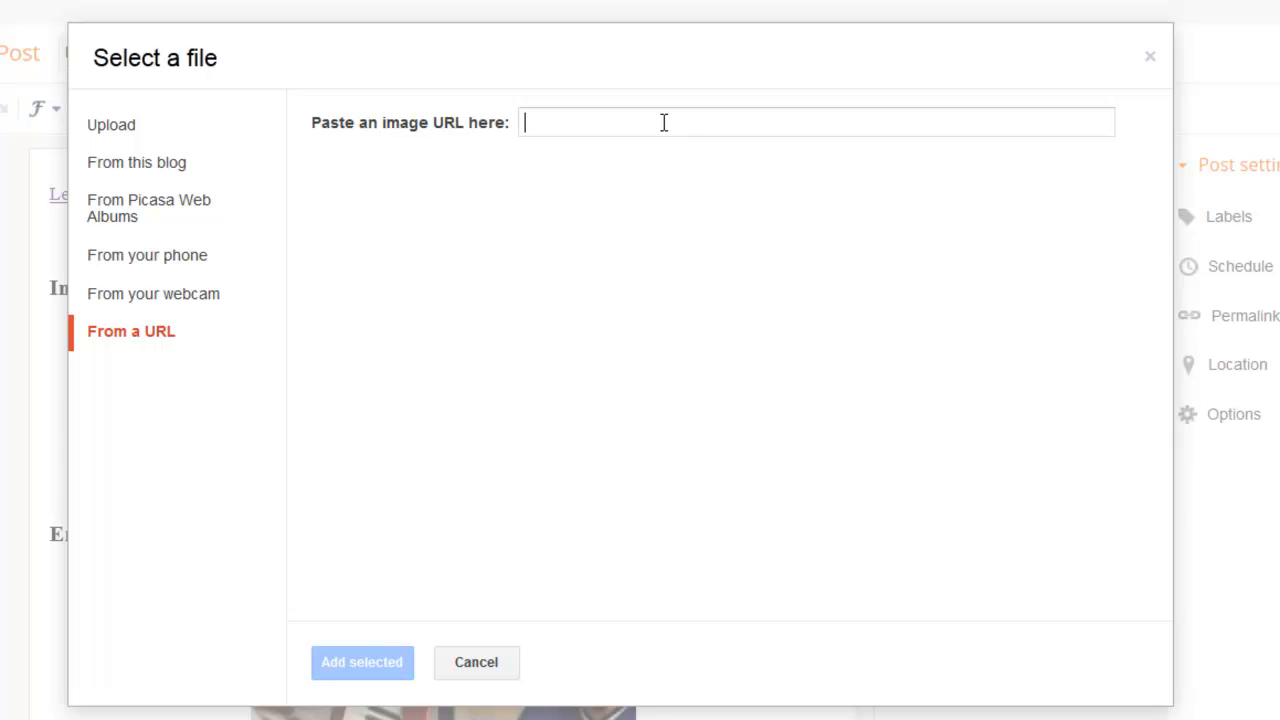
pyautogui.click(476, 664)
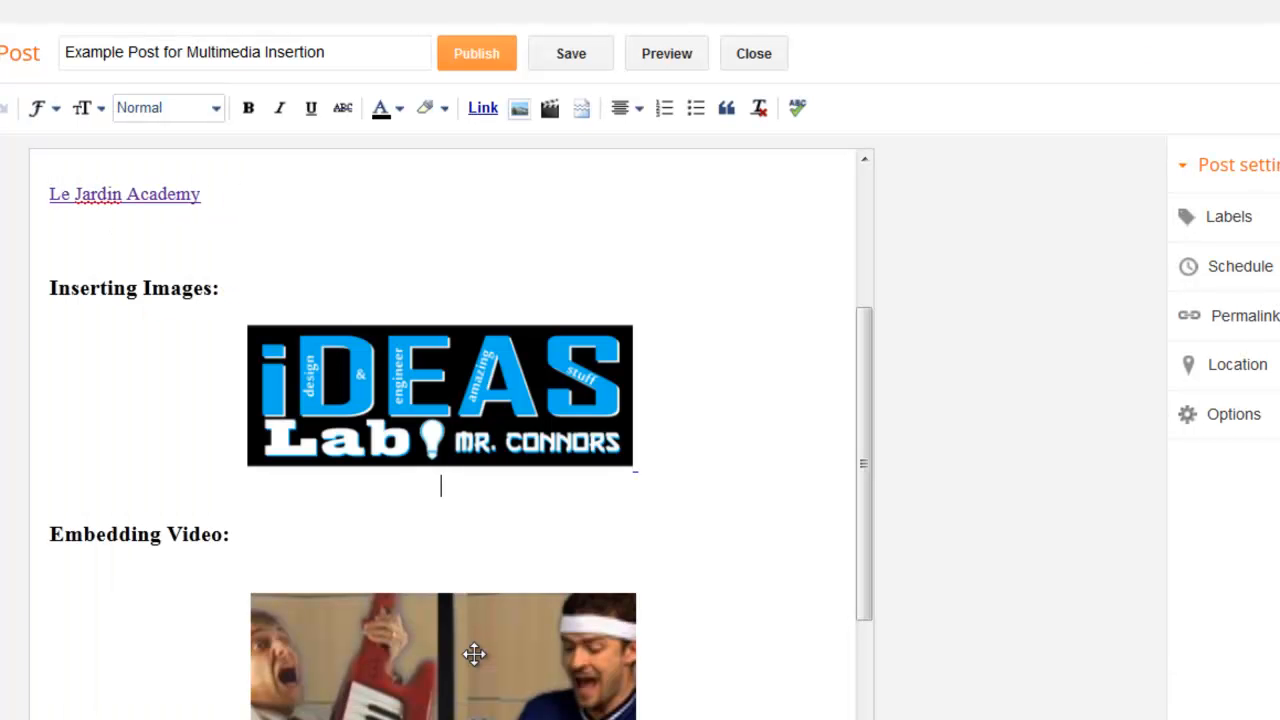
# Examine the video insertion sources: upload, YouTube, My YouTube videos, phone and webcam, without adding a video.
pyautogui.click(552, 107)
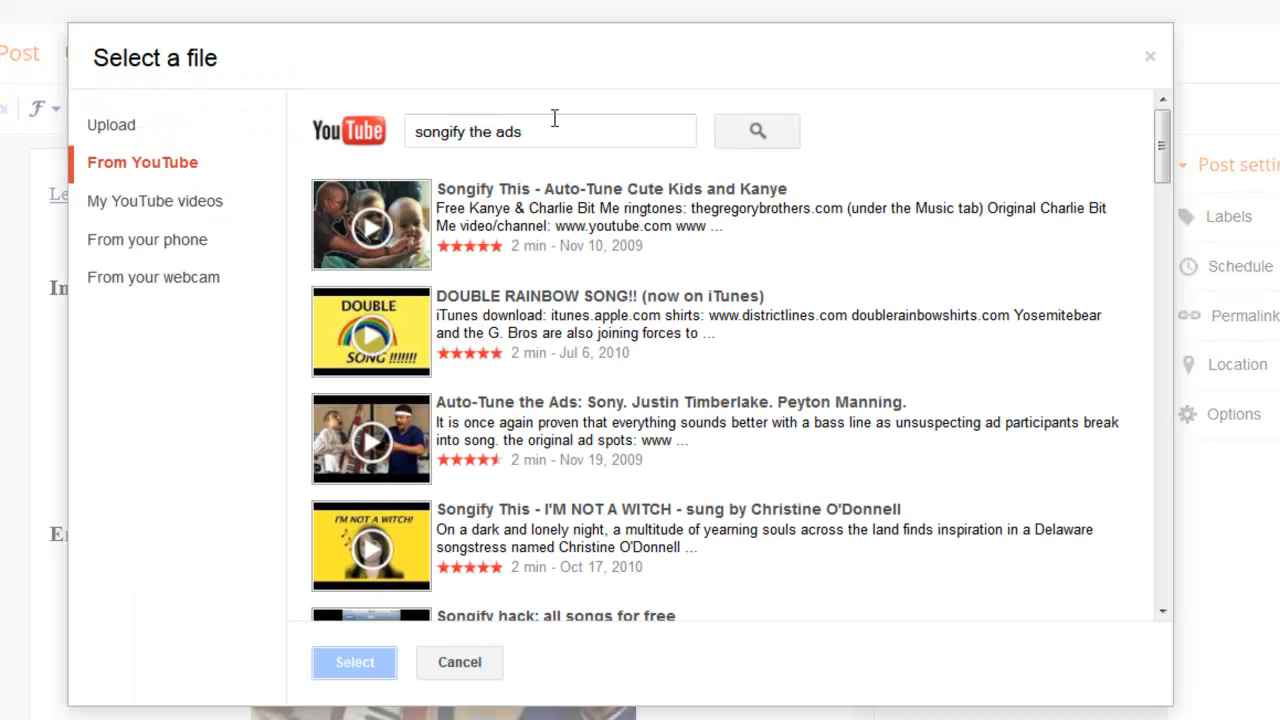
pyautogui.click(131, 126)
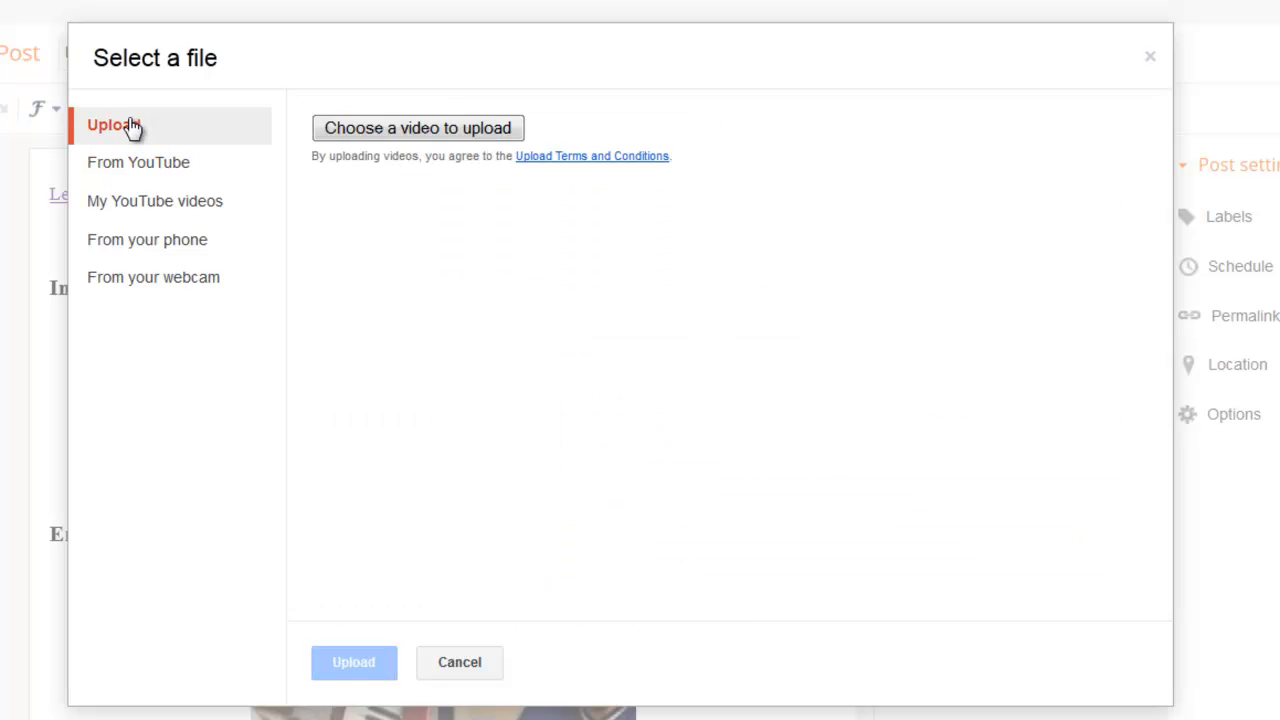
pyautogui.click(160, 166)
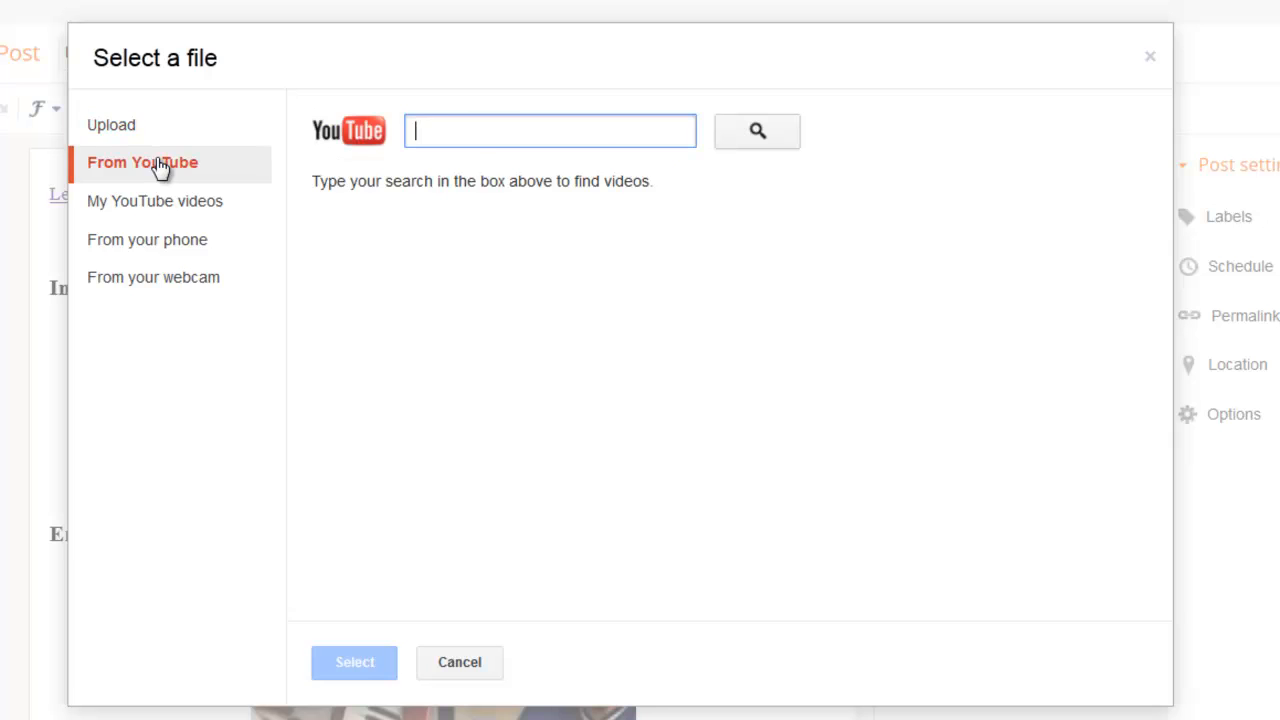
pyautogui.click(155, 203)
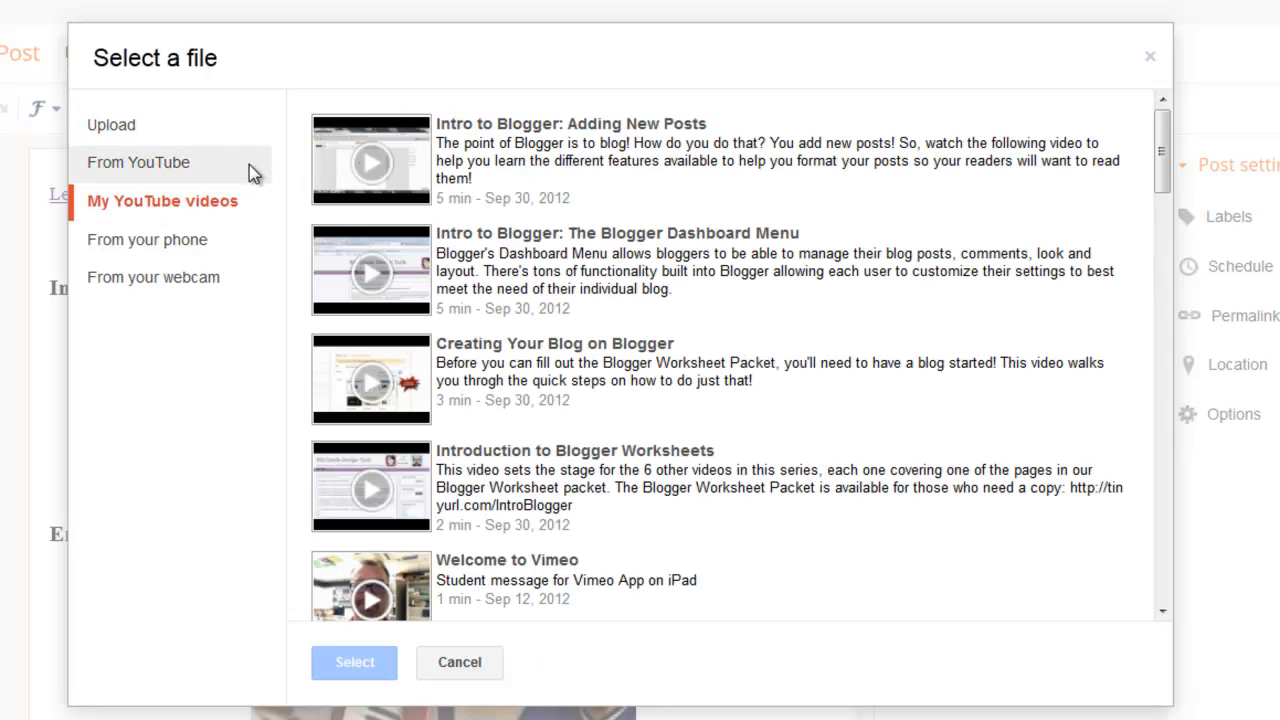
pyautogui.click(180, 245)
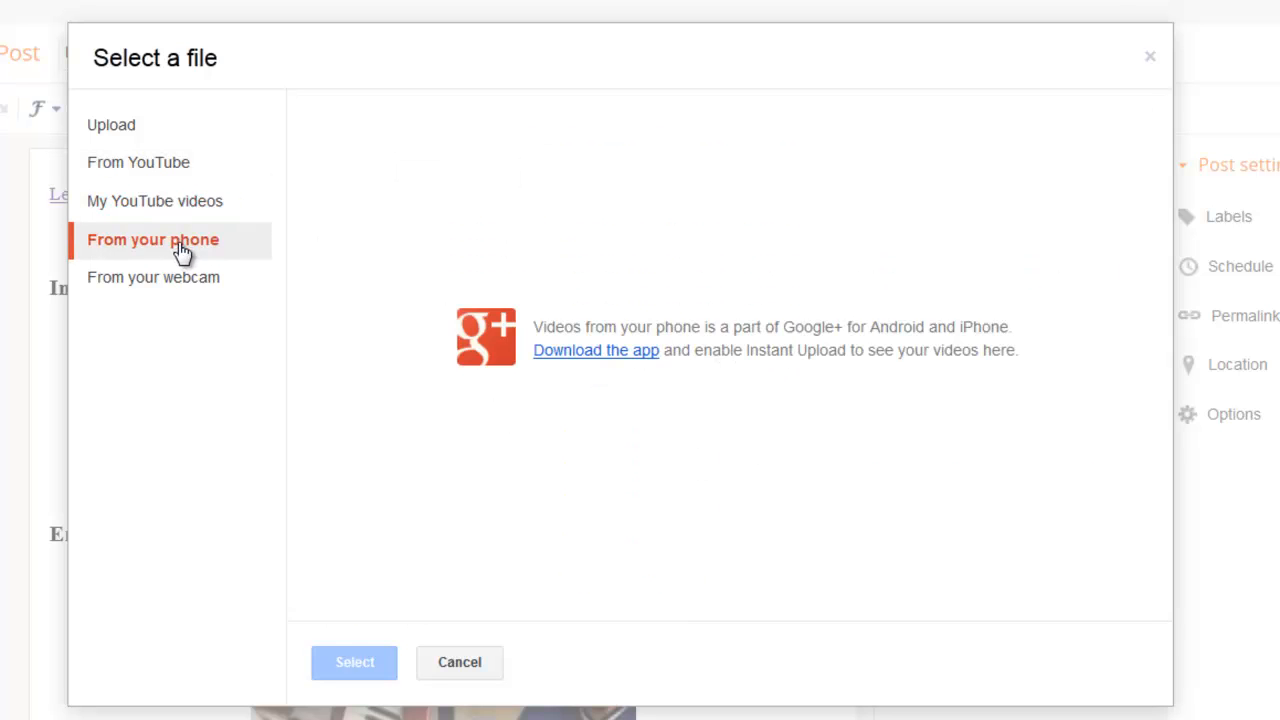
pyautogui.click(193, 283)
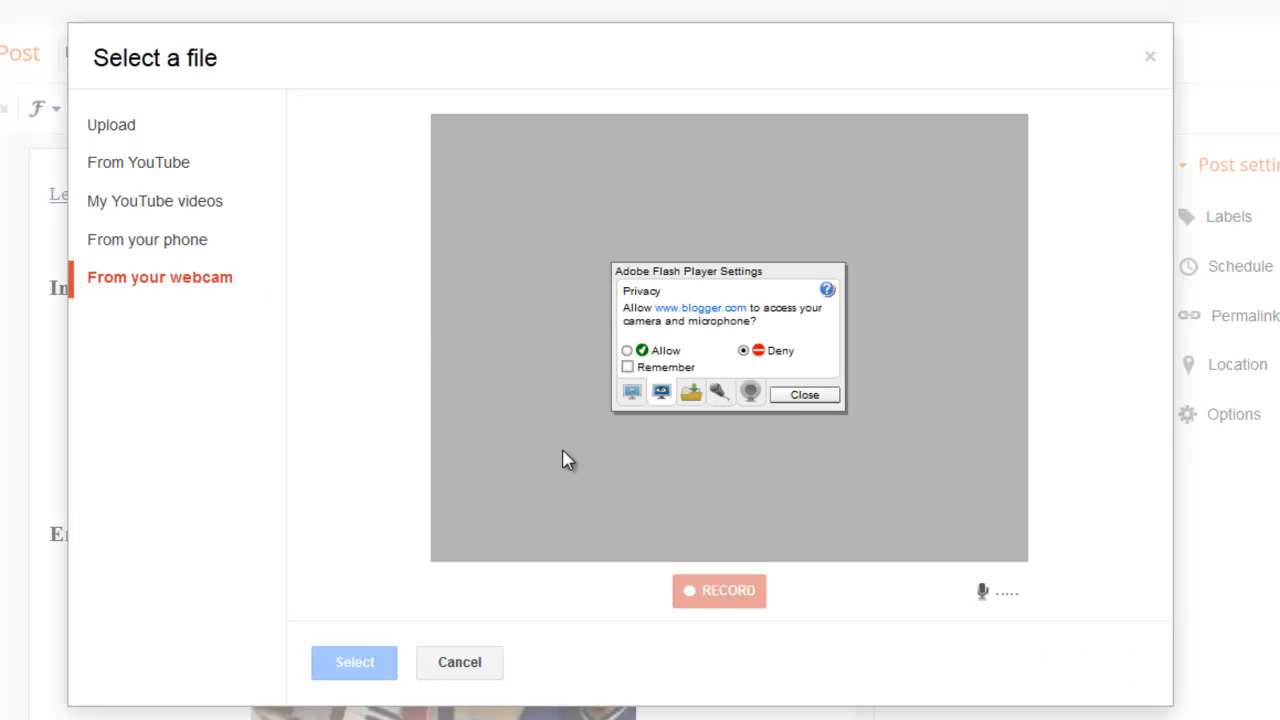
pyautogui.click(458, 665)
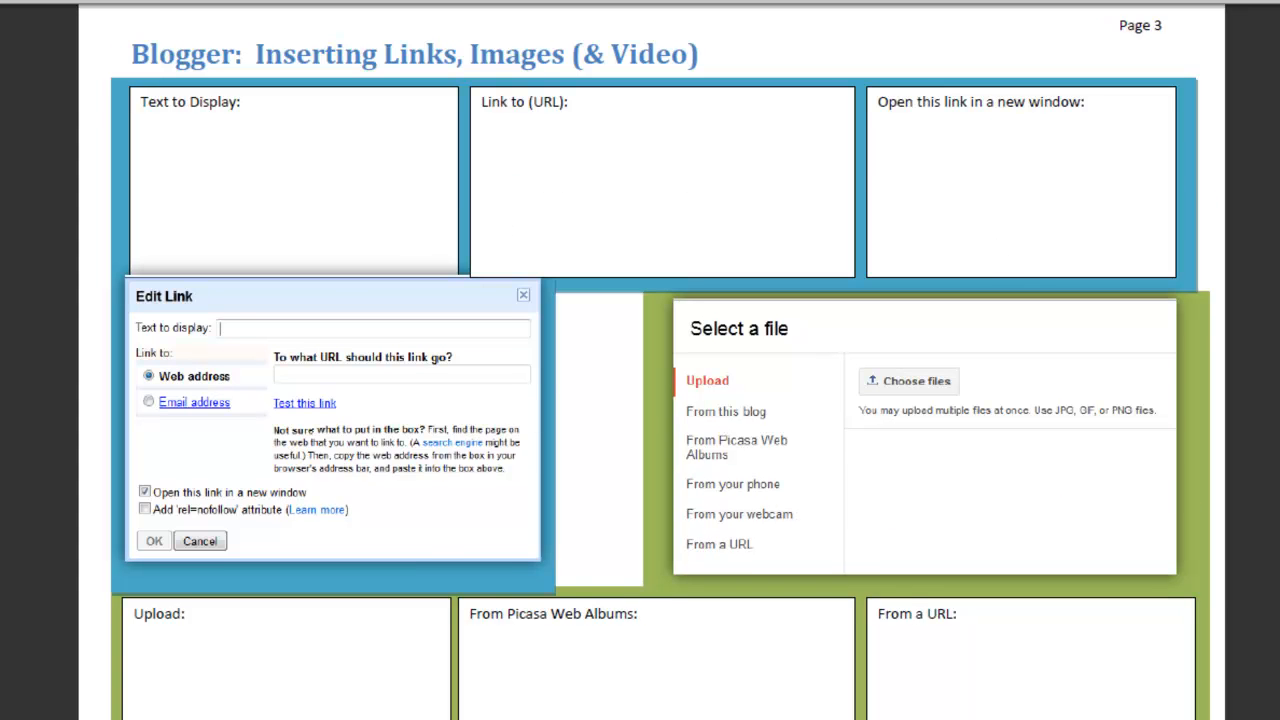
# Move on to page 4 of the worksheet packet, Blogger: Commenting on Blog Posts.
pyautogui.scroll(-10, 640, 360)
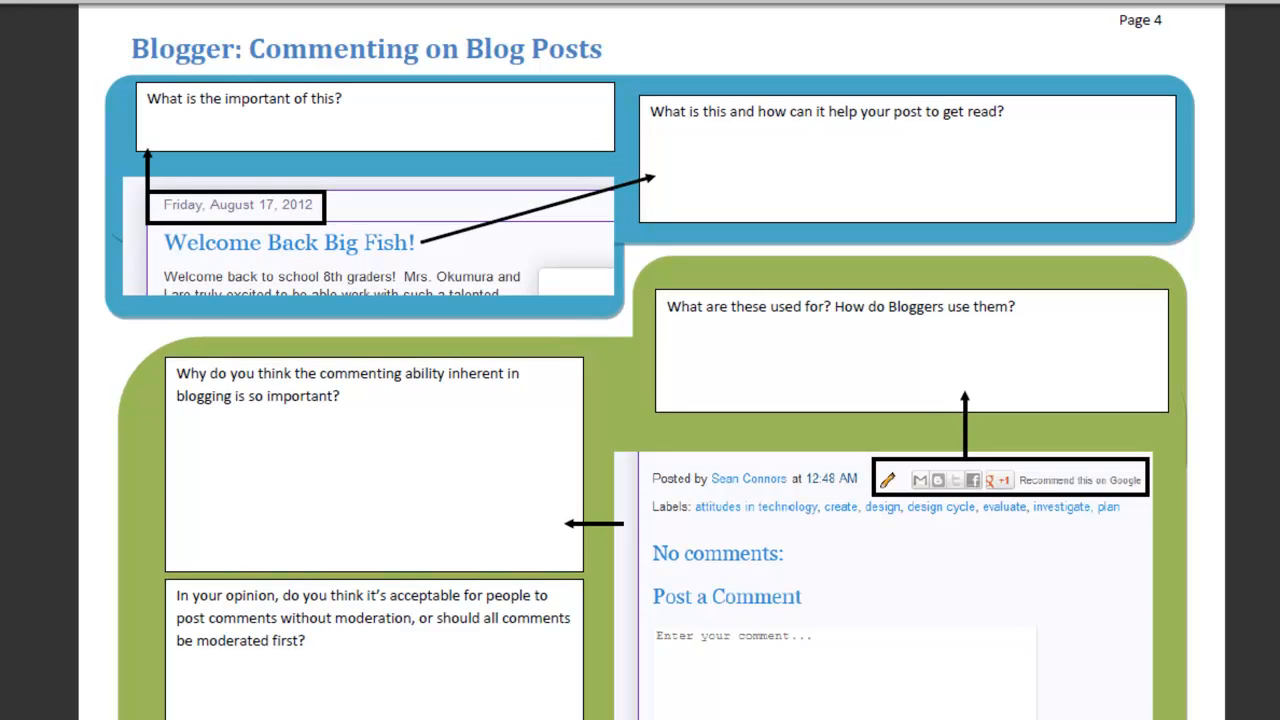